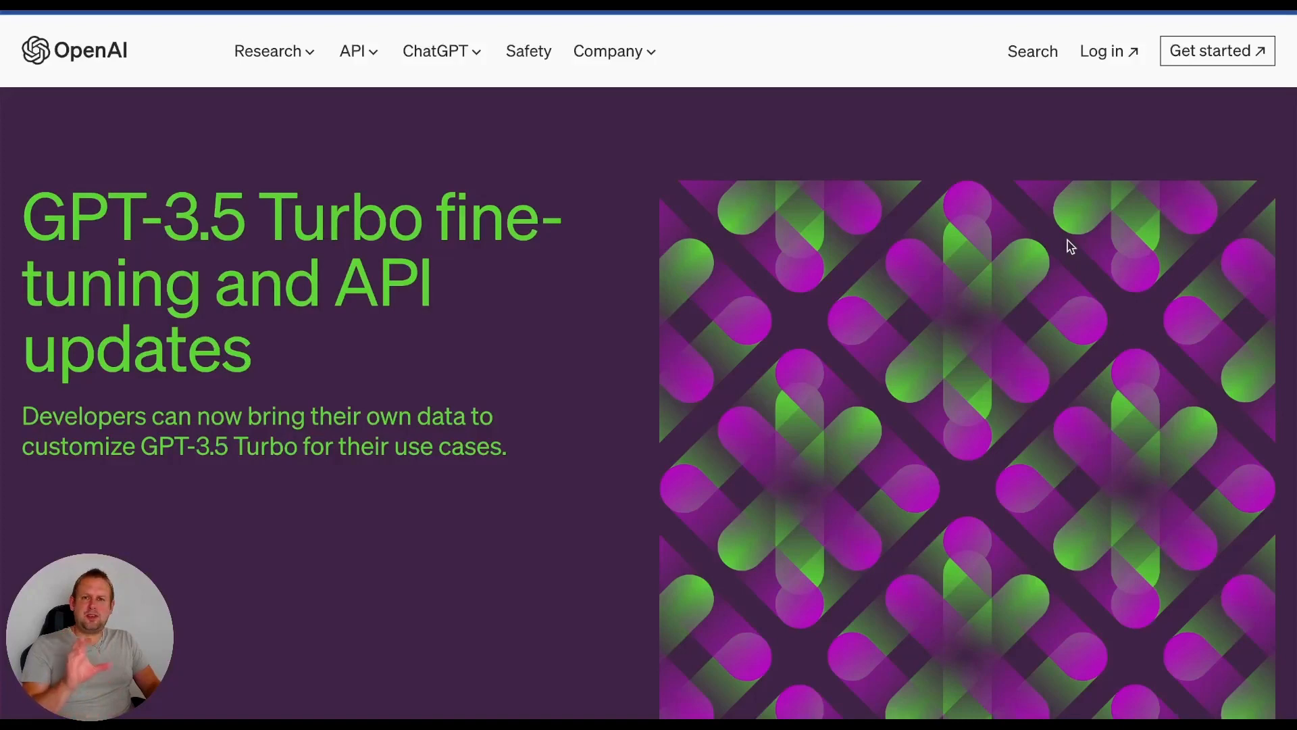
- Find the Fine-tuning steps section in the GPT-3.5 Turbo article and expand the code sample for Step 1, Prepare your data
scroll(1071, 247, down, 10)
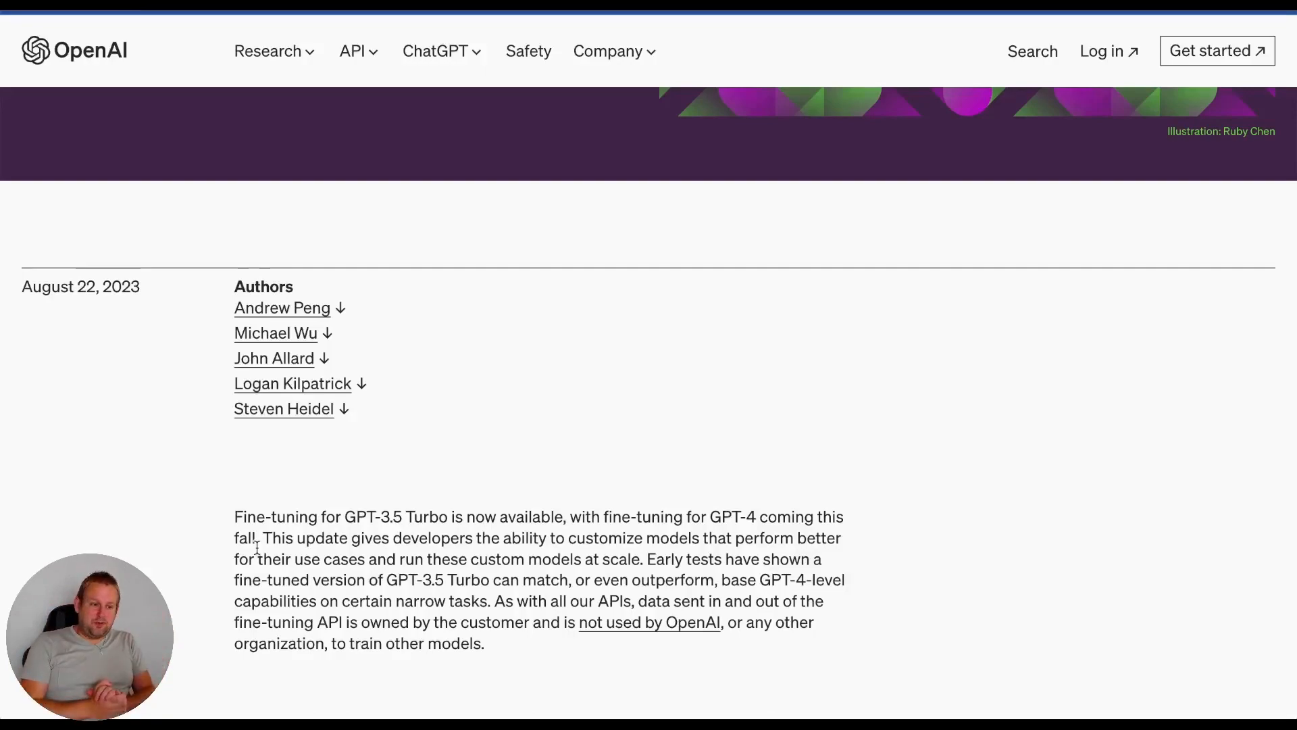
scroll(257, 547, down, 20)
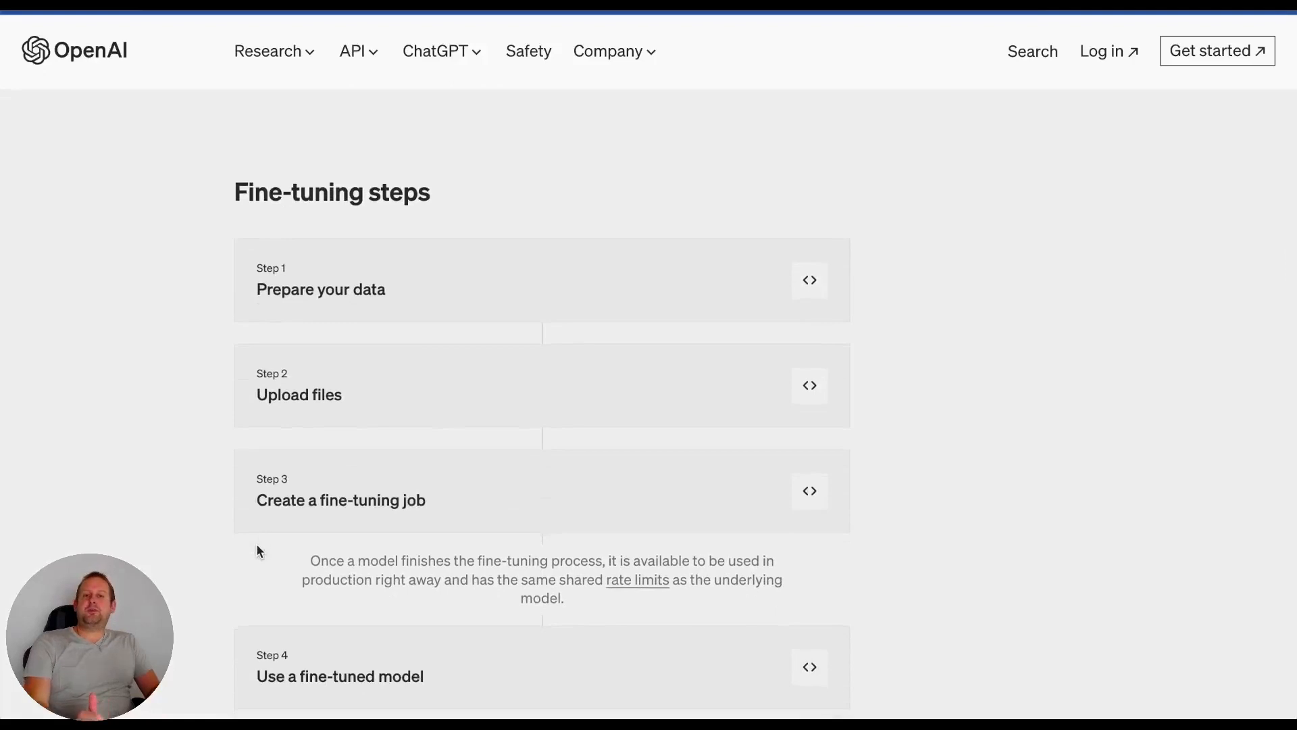
scroll(260, 540, down, 1)
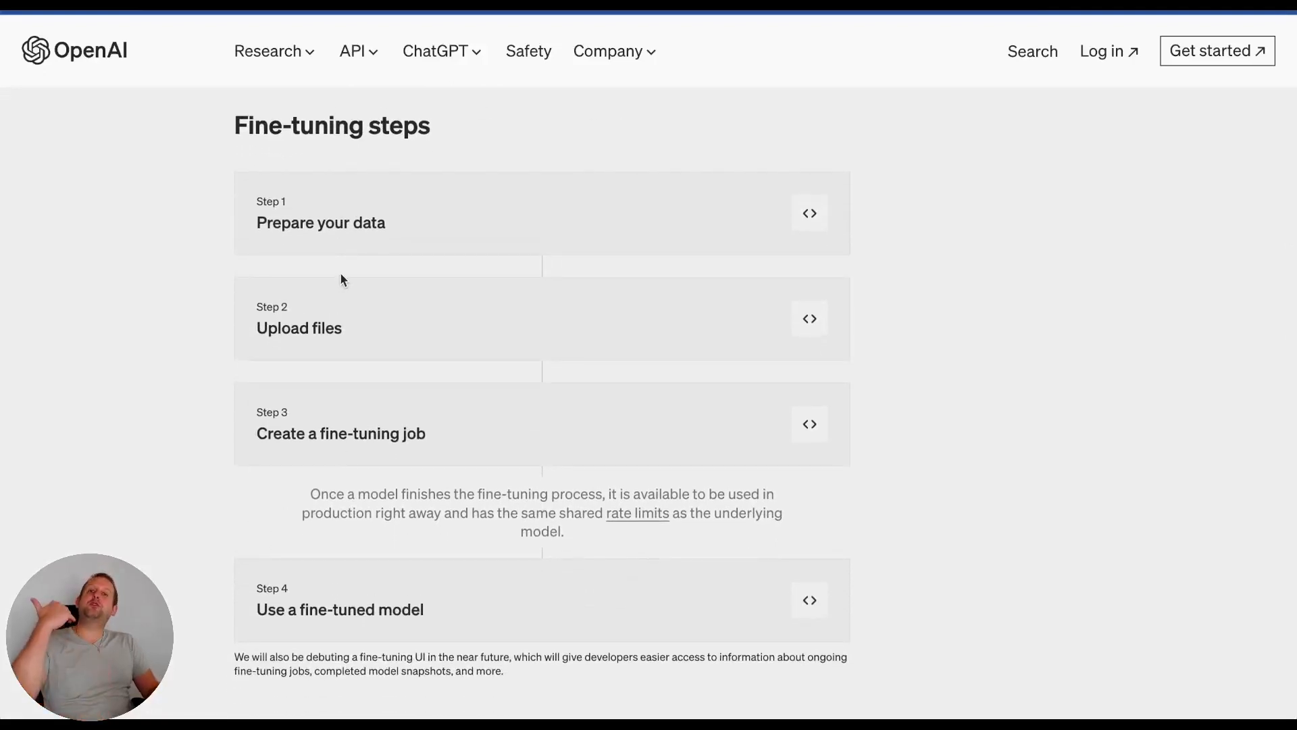
click(810, 213)
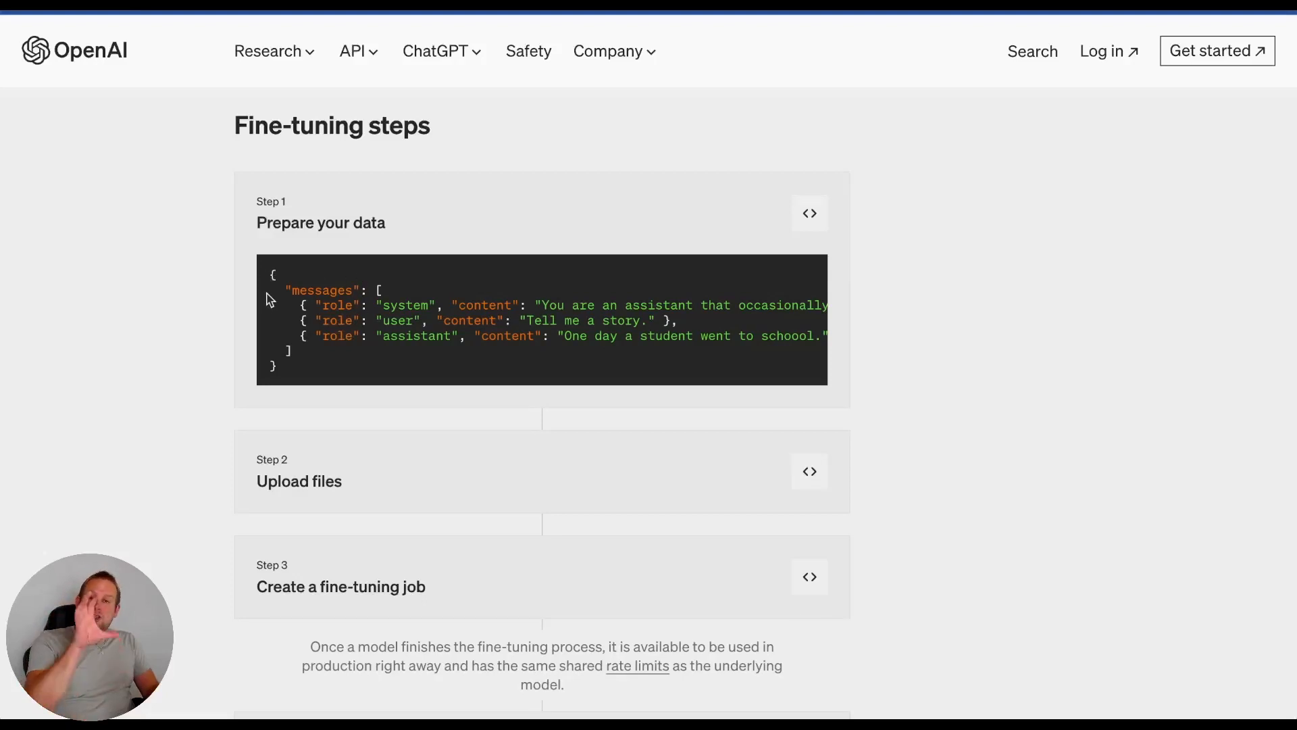
- Examine the structure of the Step 1 sample, including its messages array and the role and content of each entry
double_click(331, 291)
click(326, 288)
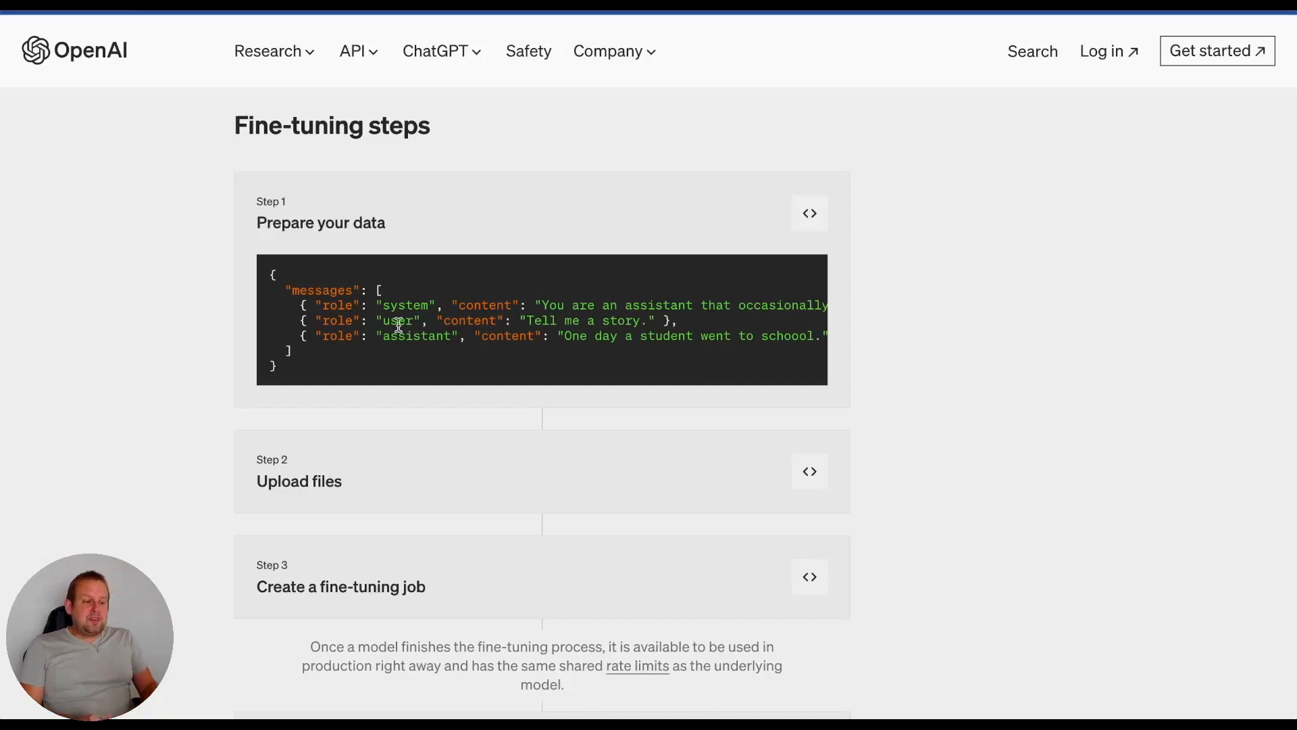
double_click(311, 289)
double_click(338, 303)
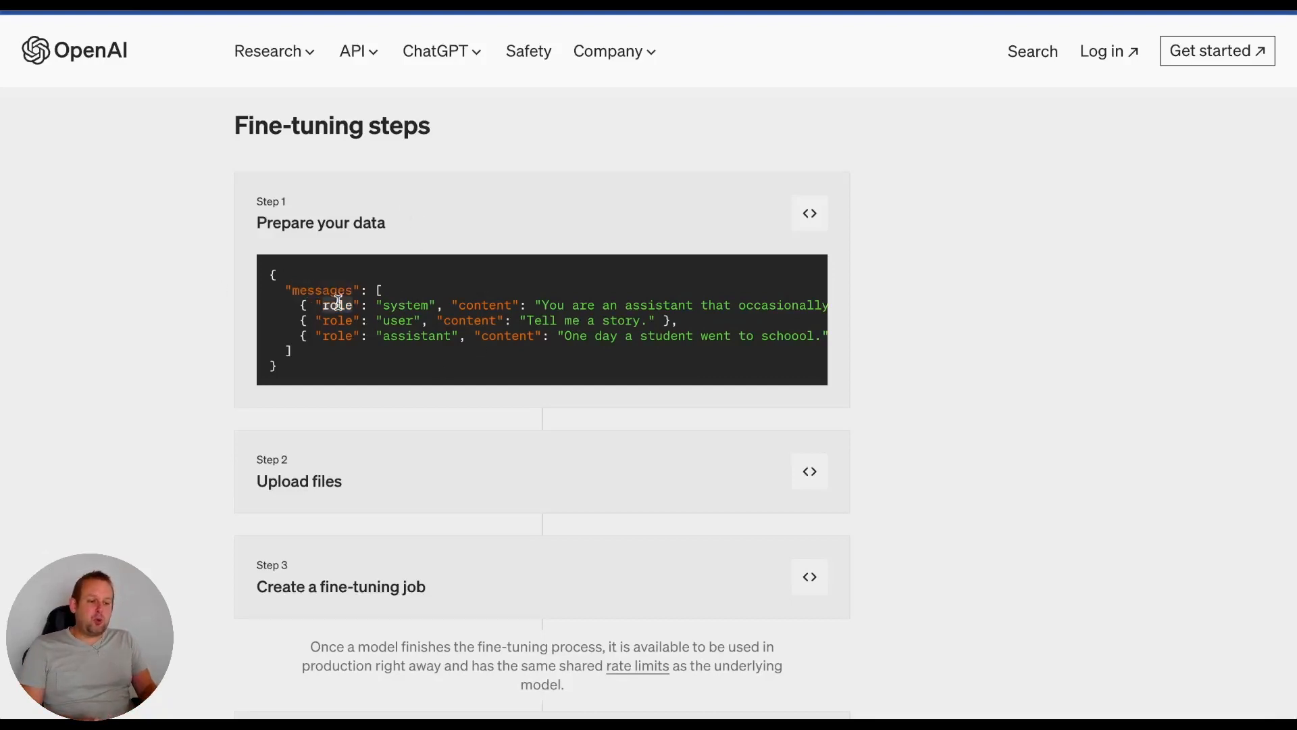
click(404, 303)
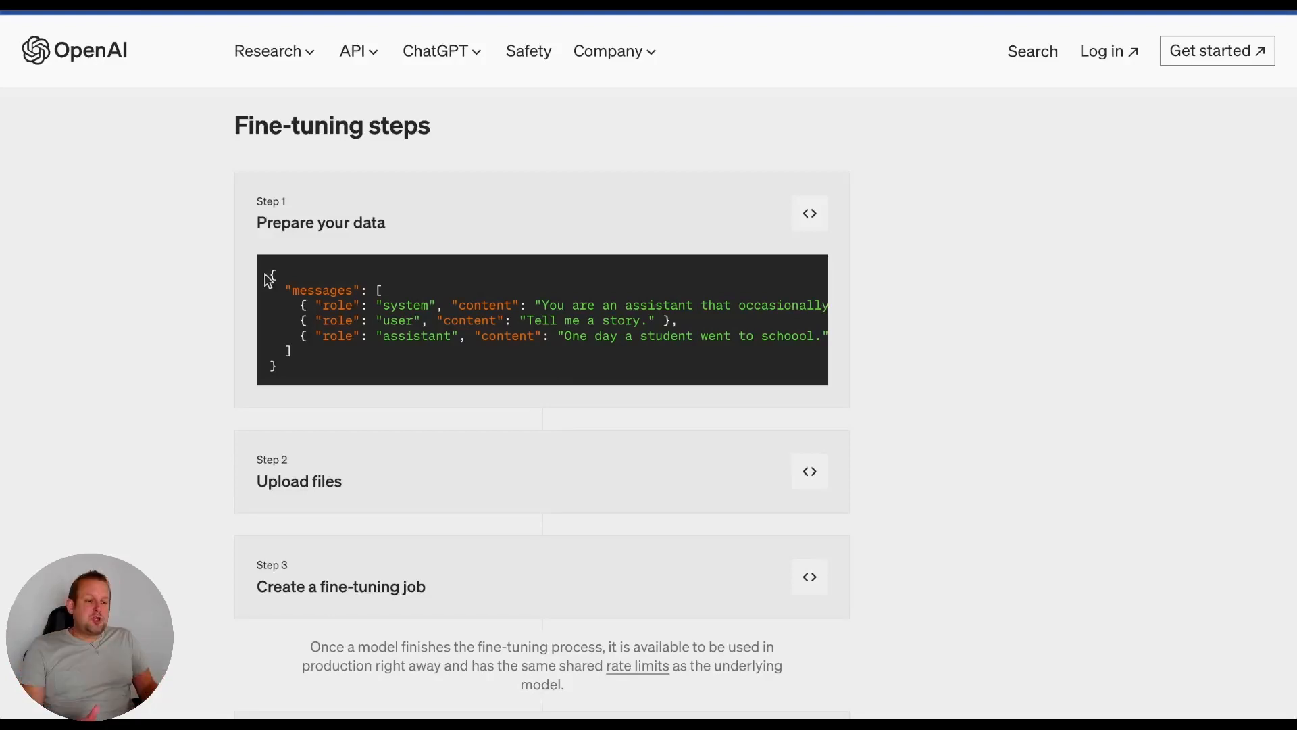
drag(272, 277, 314, 374)
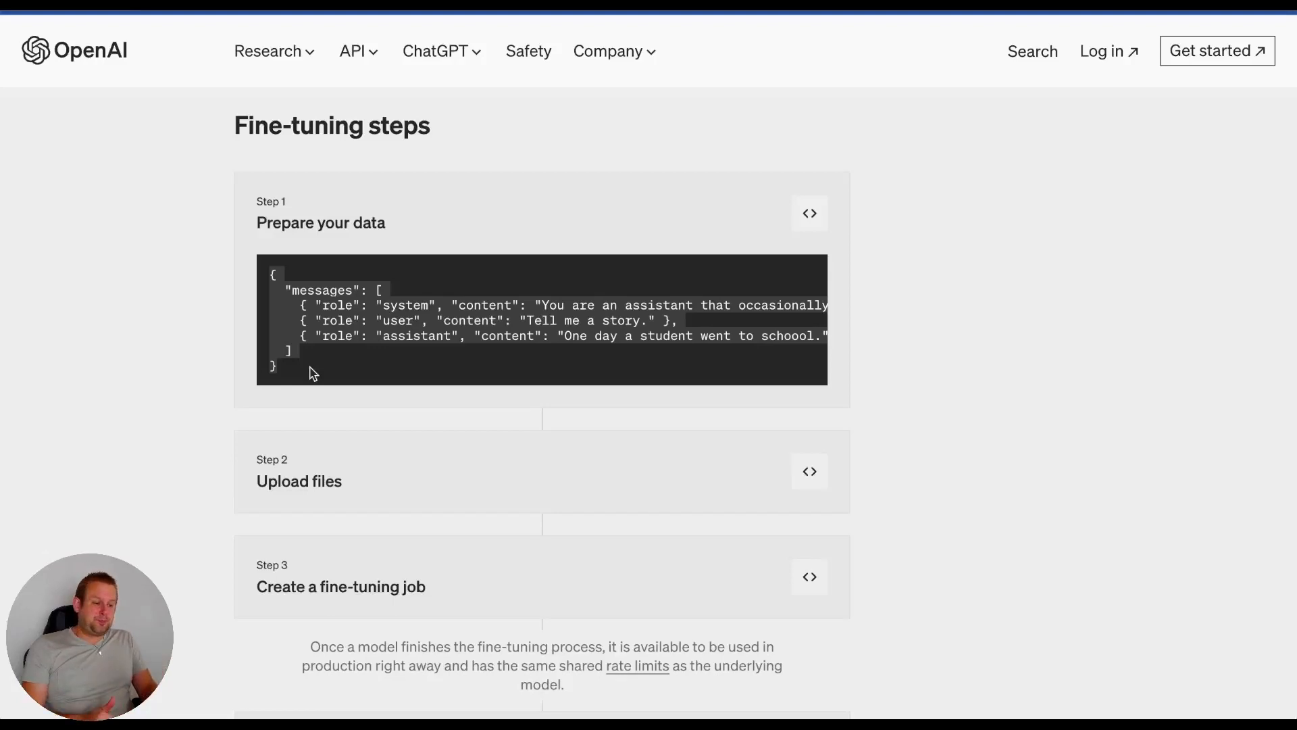
click(375, 336)
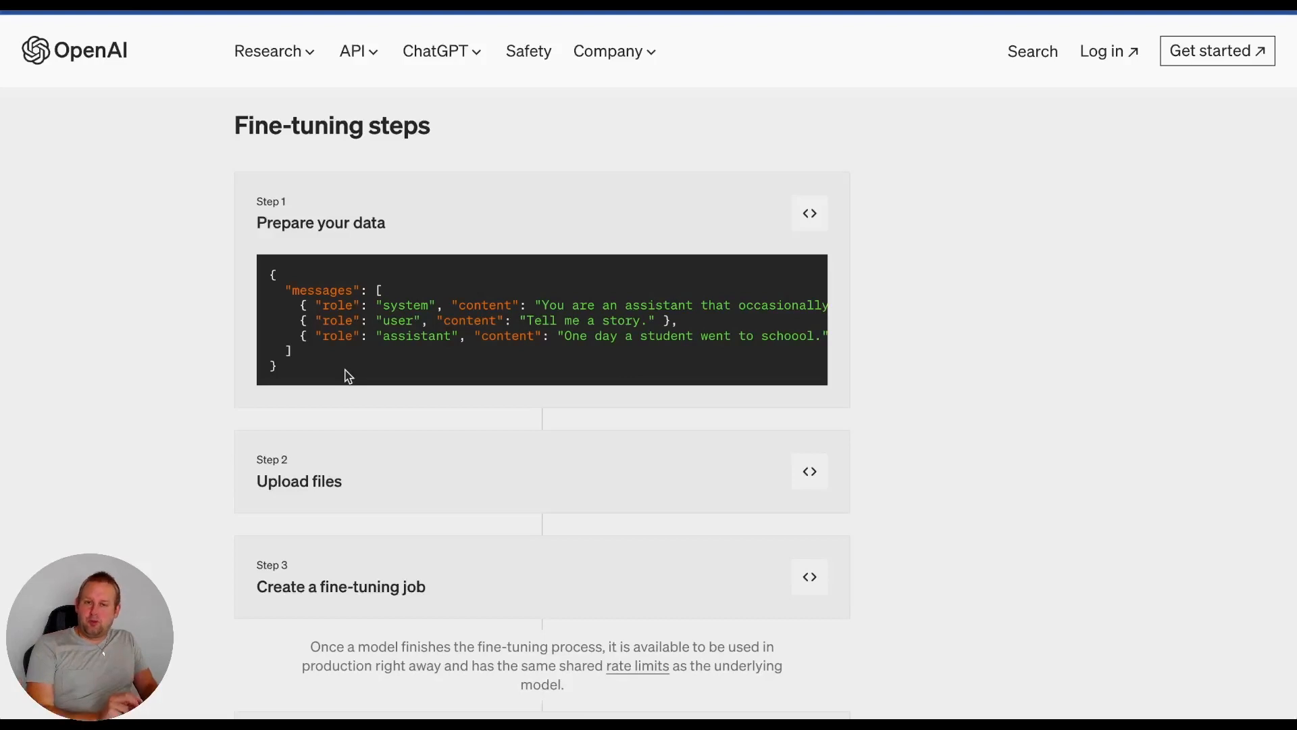
drag(322, 374, 264, 277)
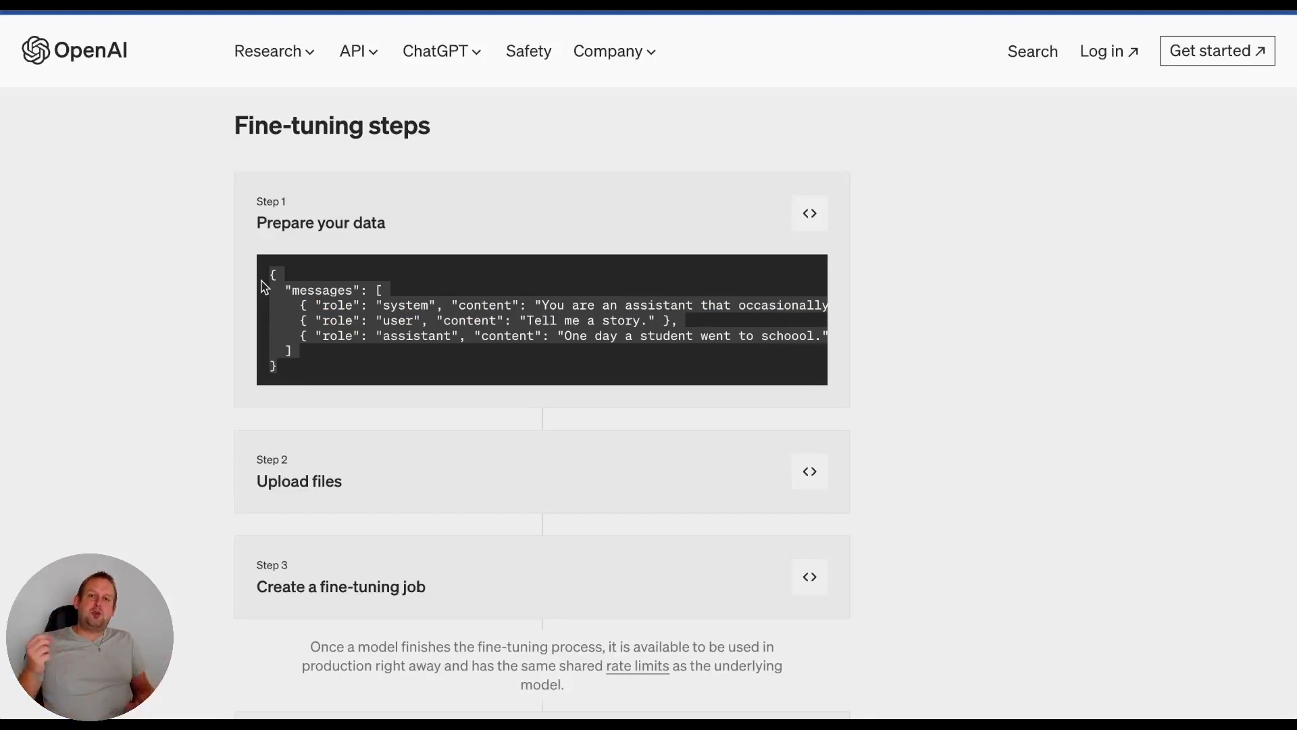
click(348, 336)
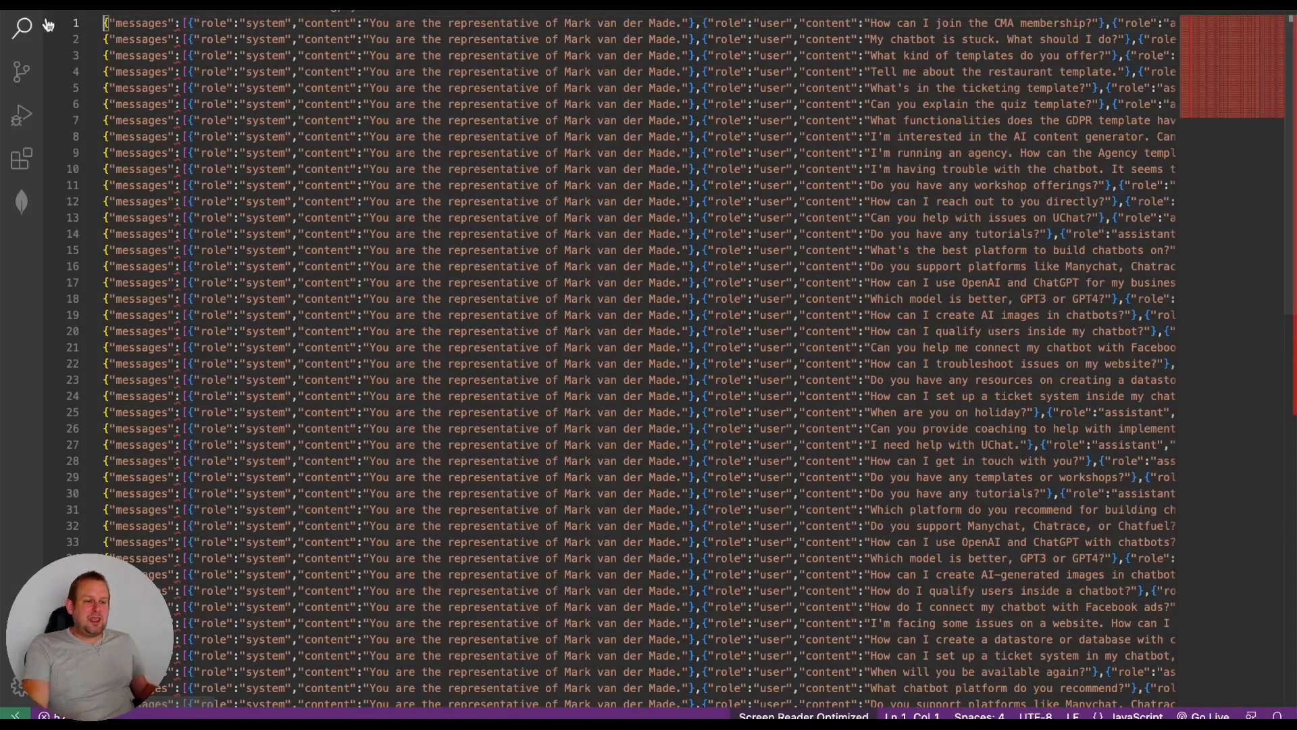
- Compare the first record of the training data file in the code editor with the article's Step 1 sample
triple_click(102, 20)
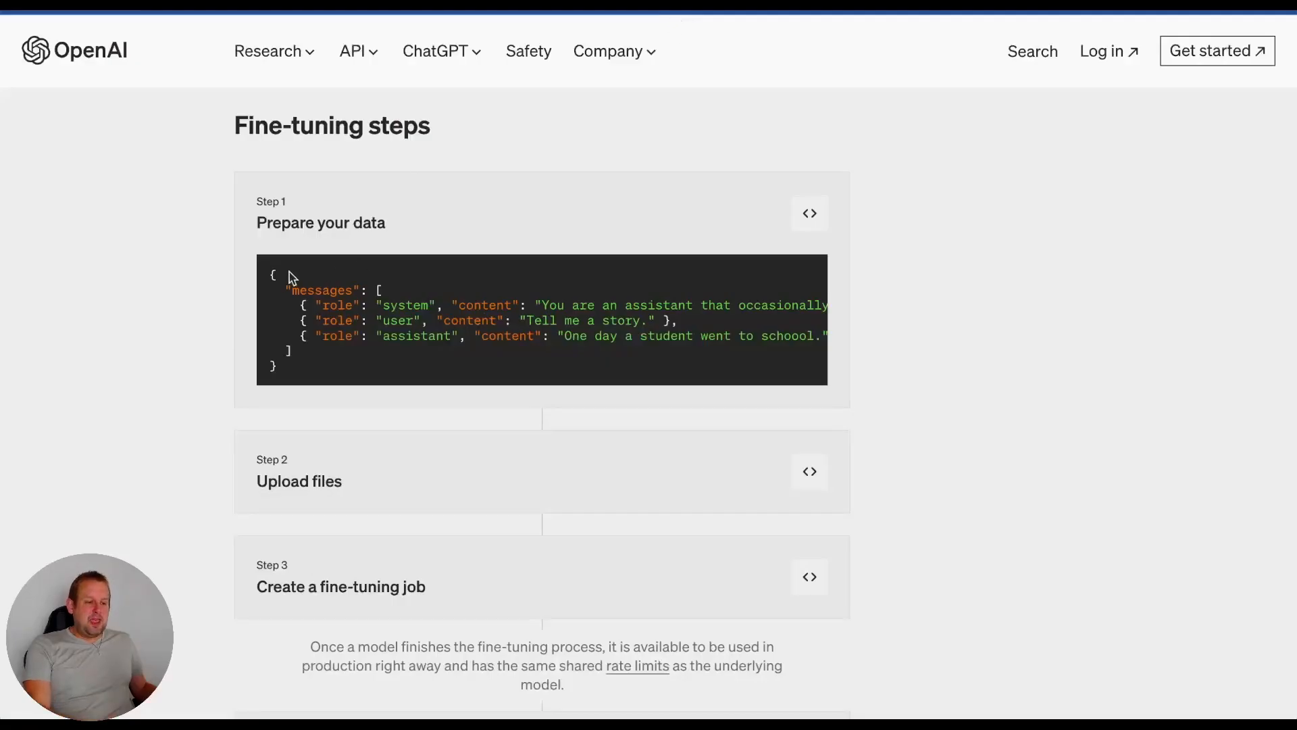
drag(268, 275, 384, 369)
scroll(433, 340, right, 1)
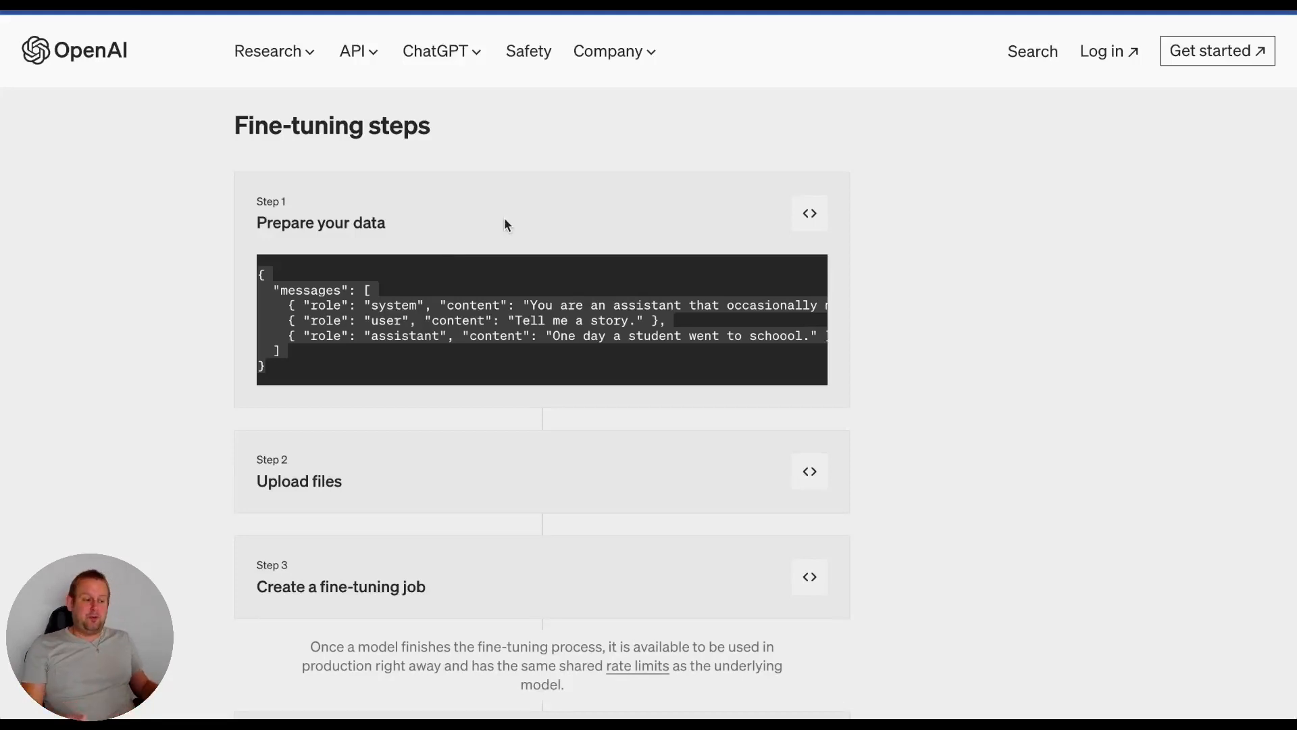
- Expand the article's Step 2 Upload files sample, and open the External Request of the "Step 2 uploading your file" node in the flow builder
click(806, 471)
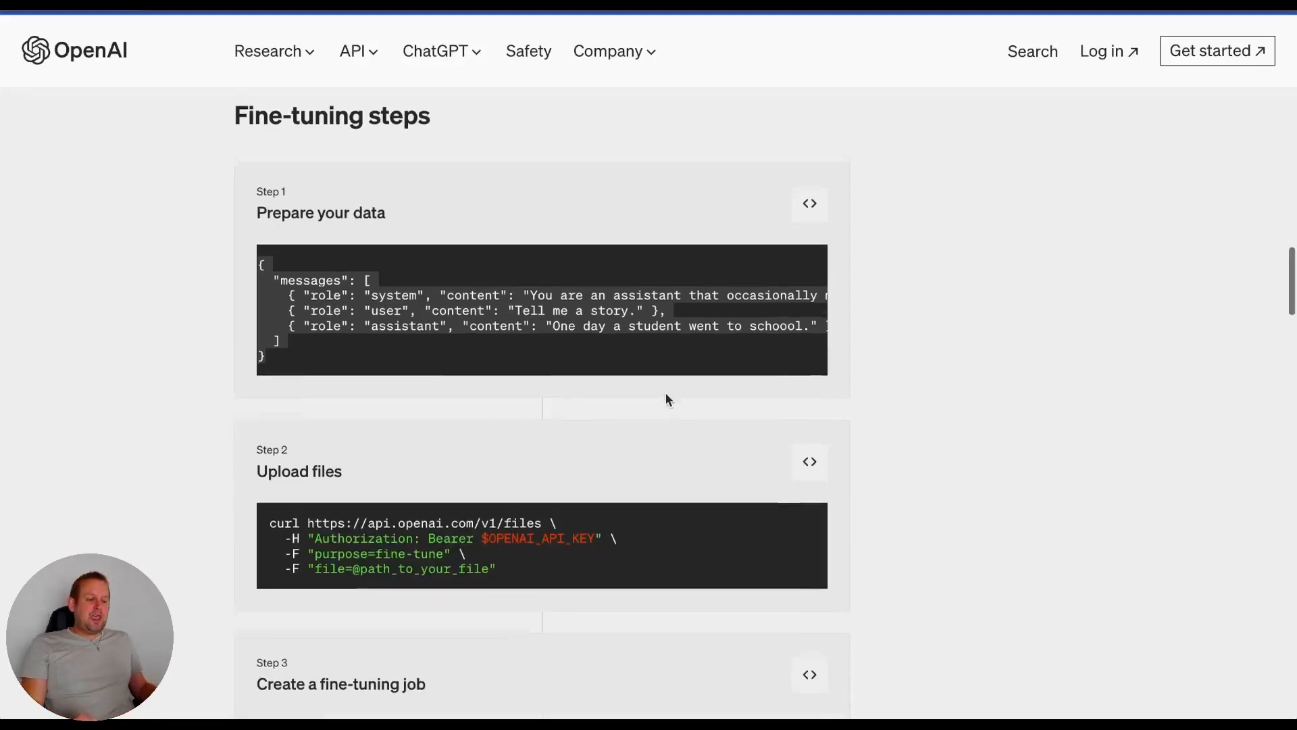
scroll(667, 392, down, 3)
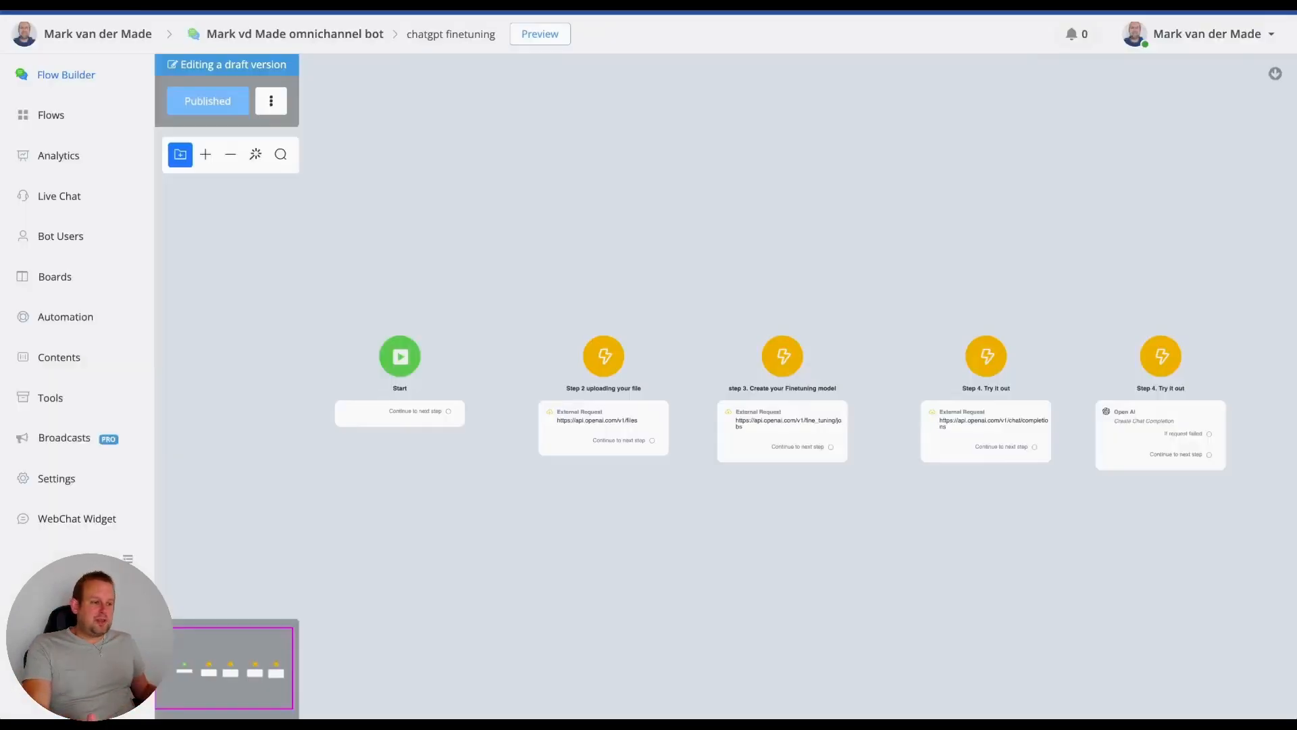
click(579, 383)
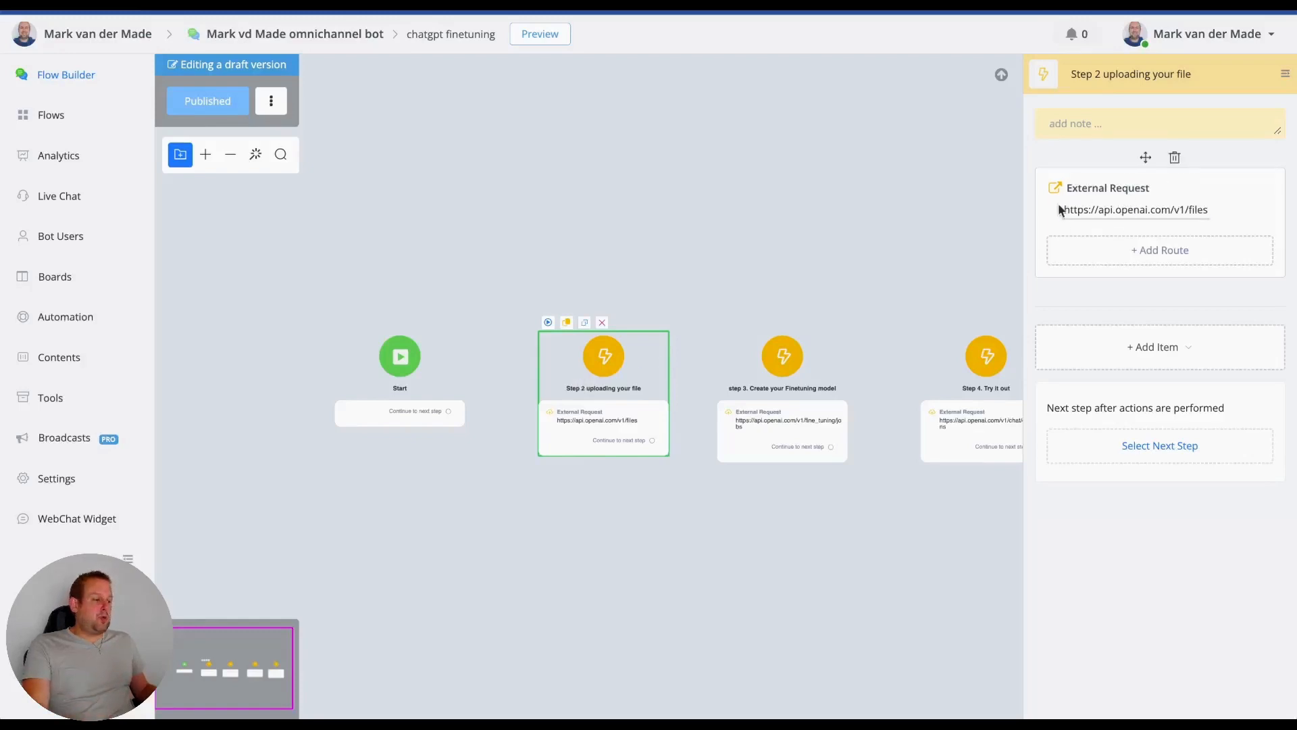
click(1134, 348)
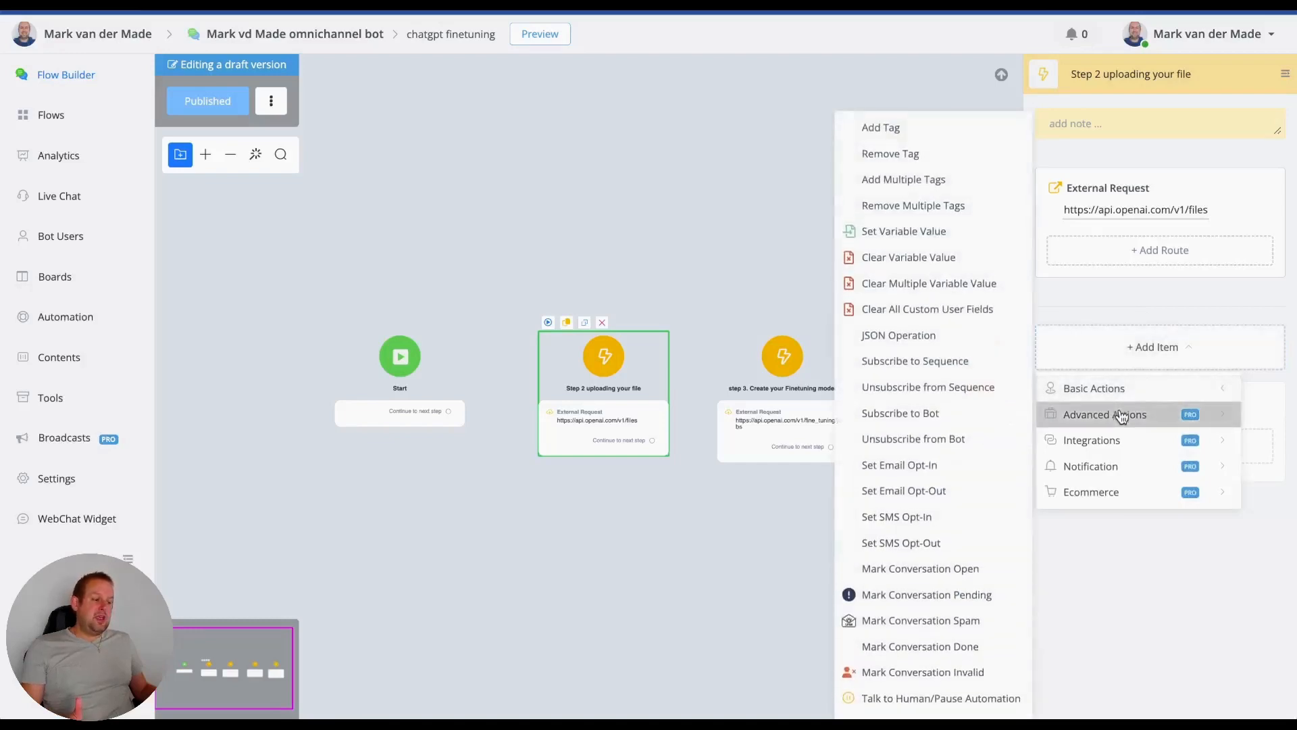
mouse_move(1121, 414)
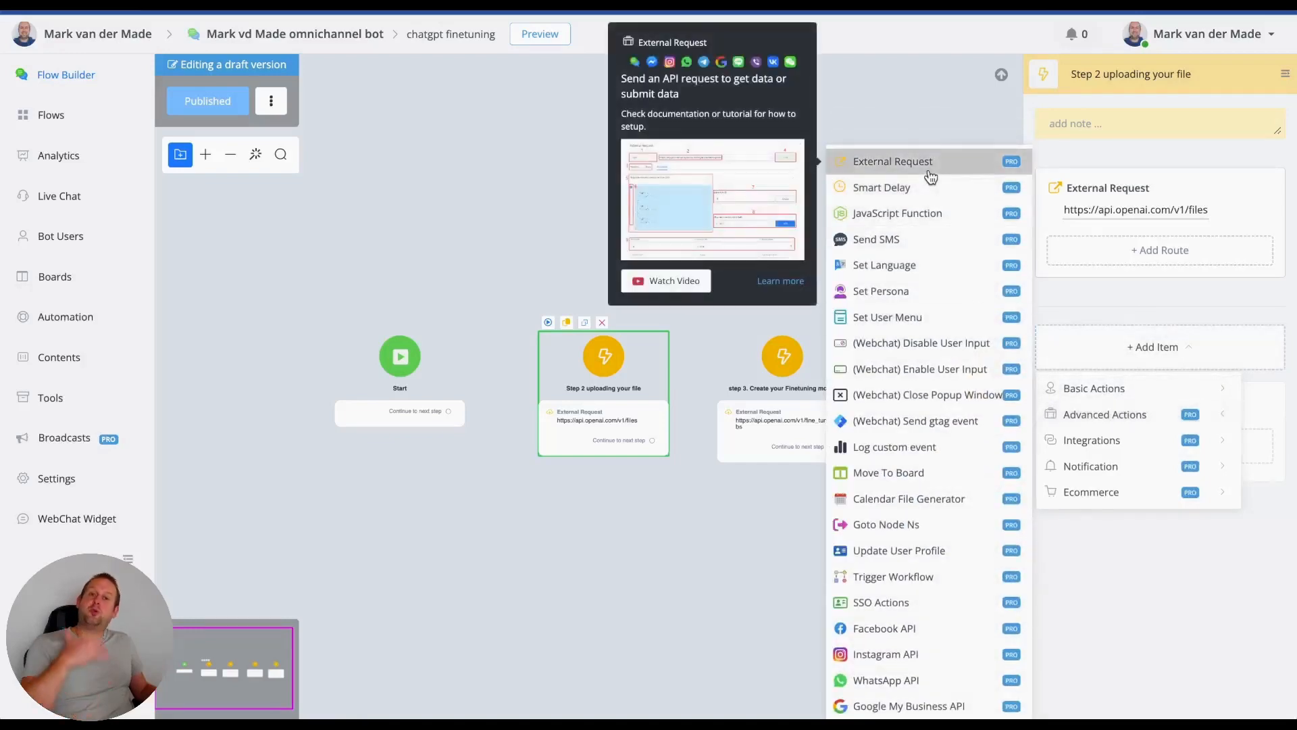
click(1105, 212)
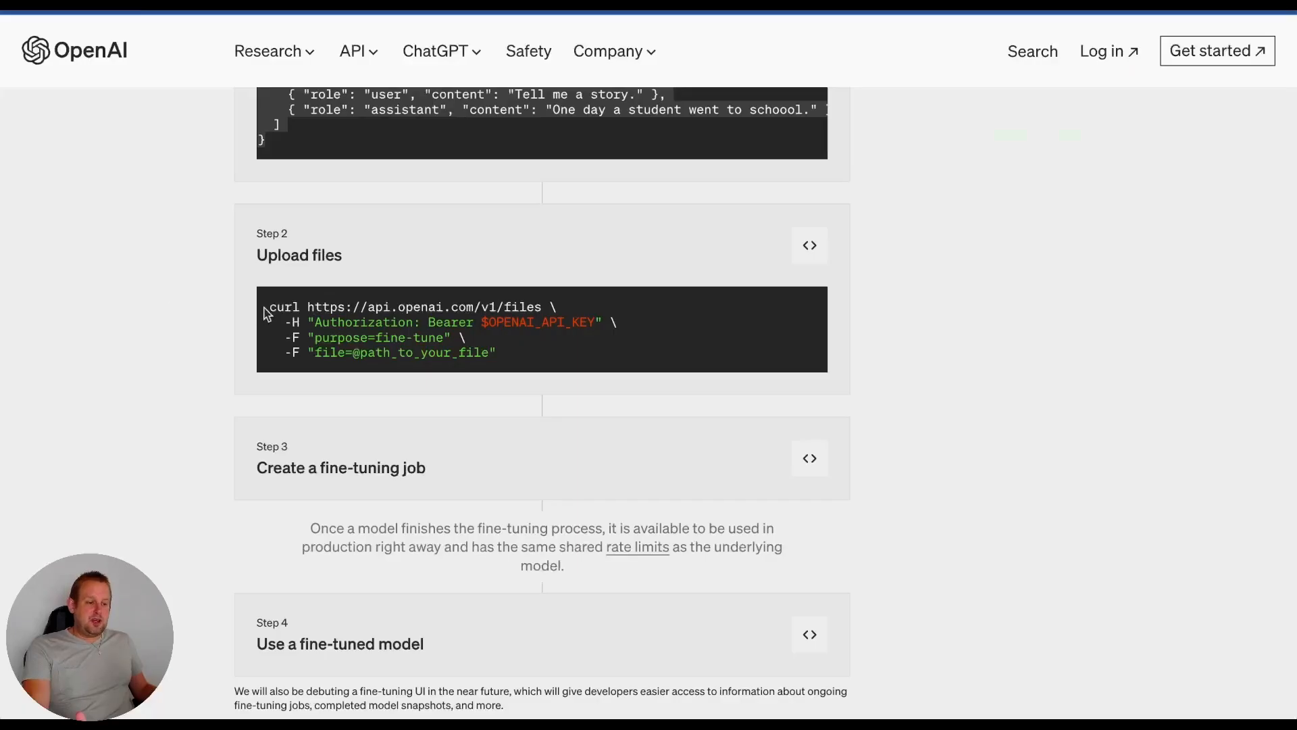
- Switch to the article and examine the request URL and the Bearer authorization header in the Step 2 Upload files sample
drag(306, 305, 524, 305)
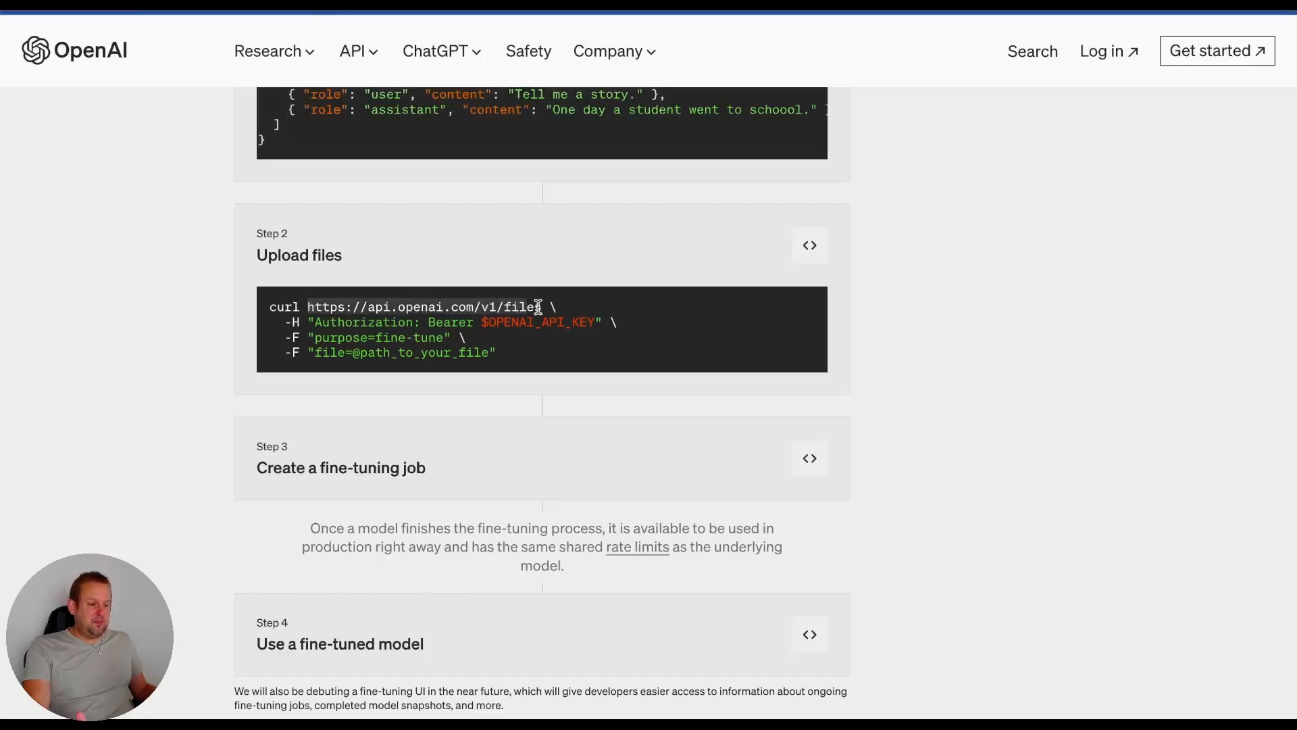
click(539, 308)
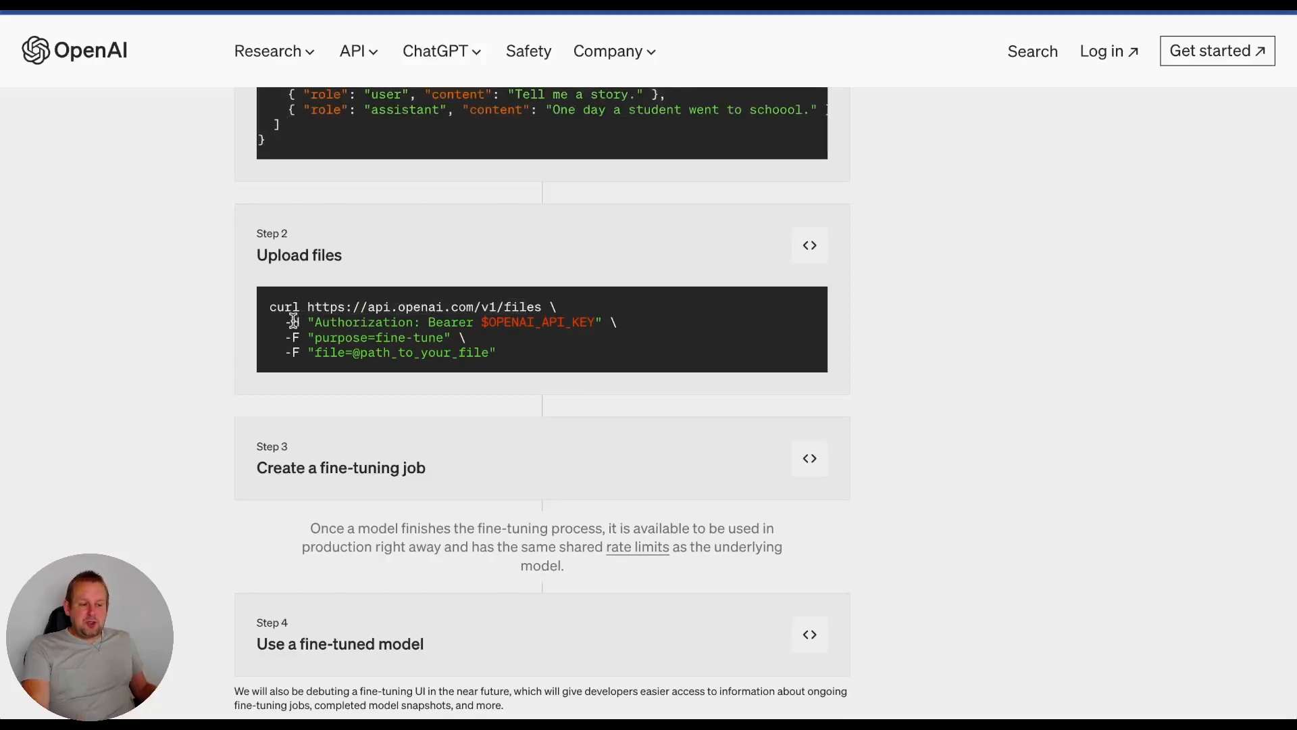
drag(298, 319, 304, 325)
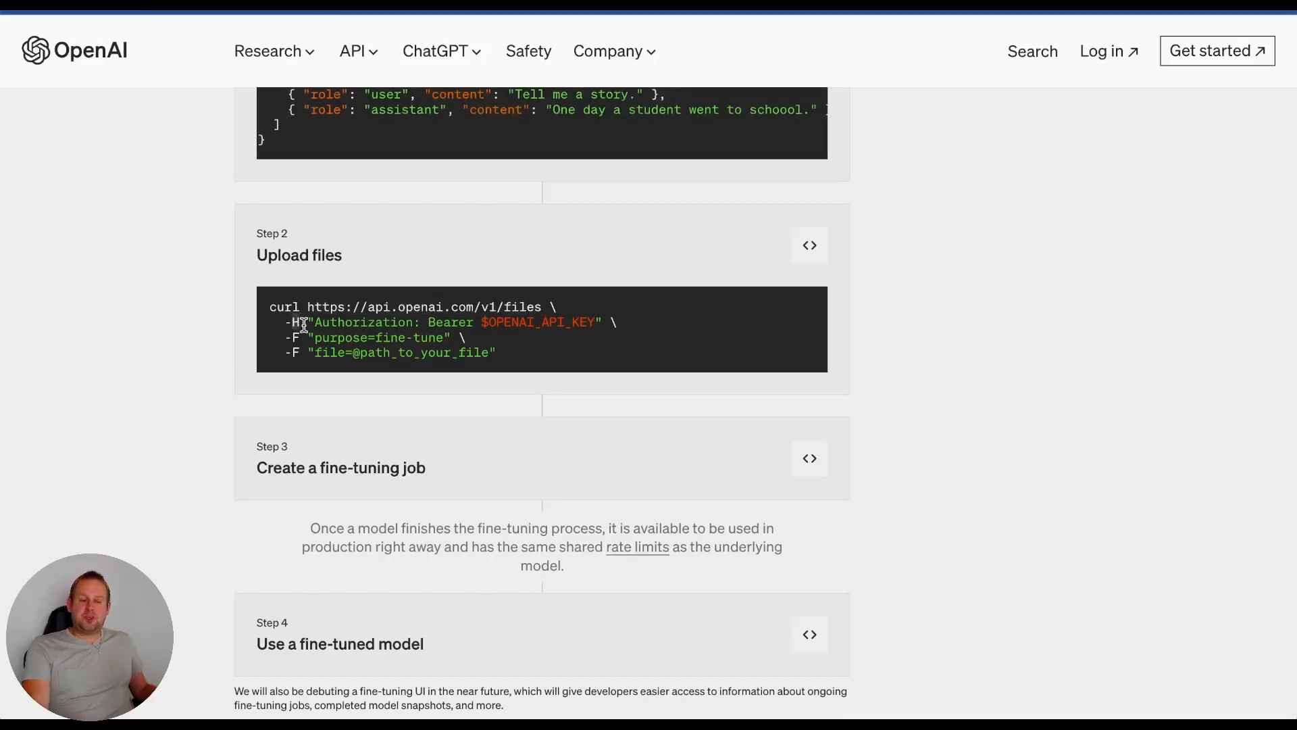
double_click(360, 323)
click(448, 319)
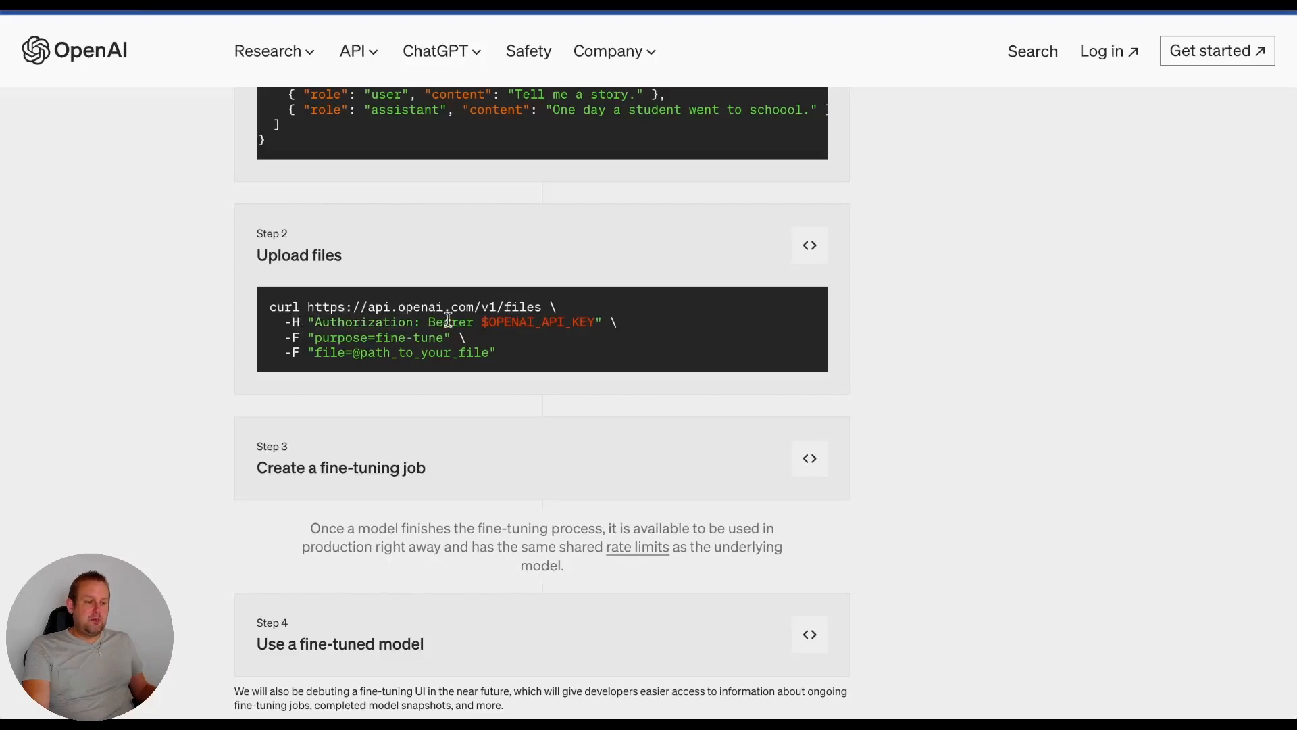
double_click(448, 318)
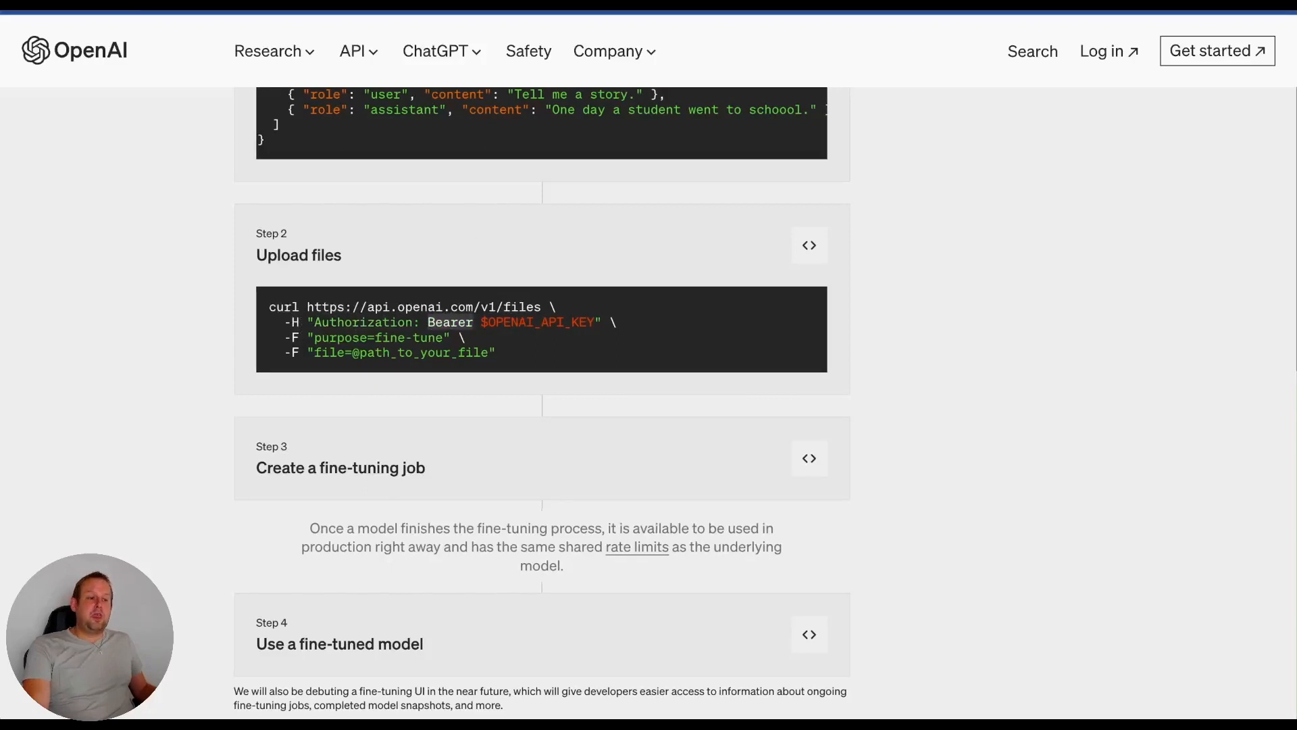
- Return to the flow builder's External Request and review the Authorization header with its Bearer prefix and API key value
click(733, 4)
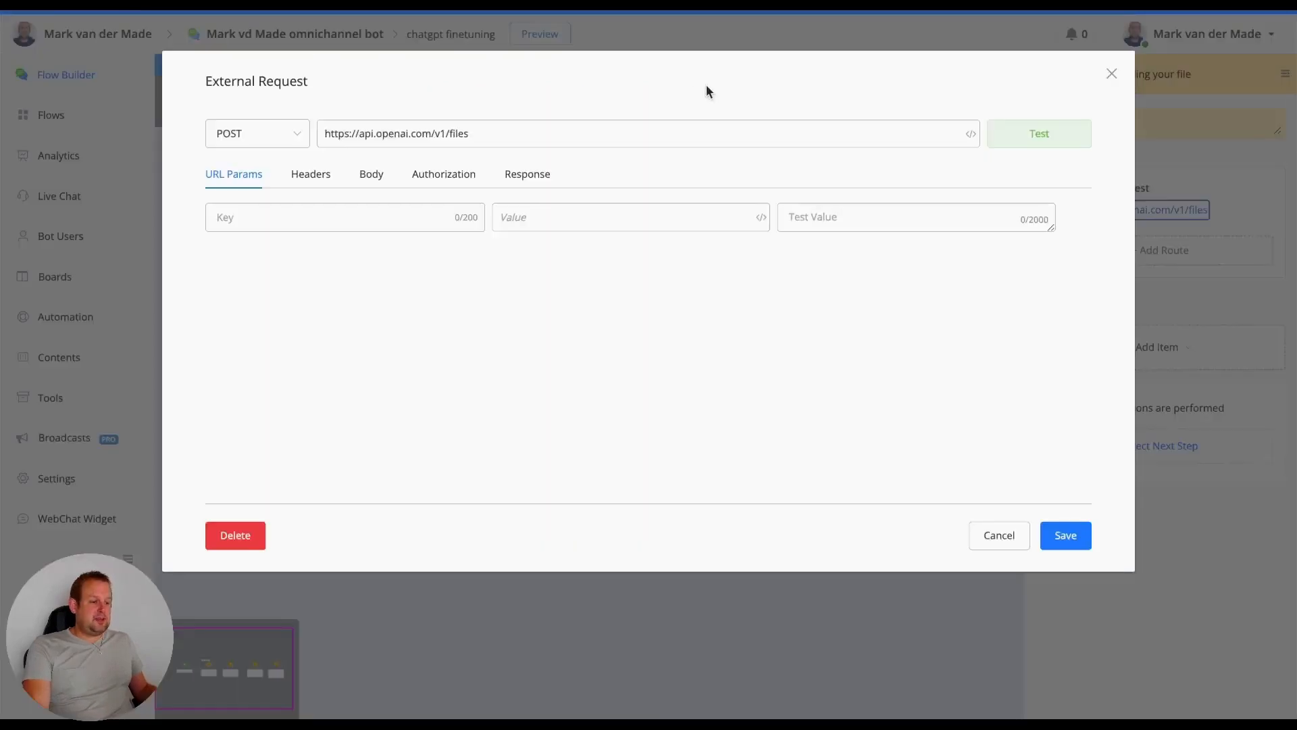
click(311, 177)
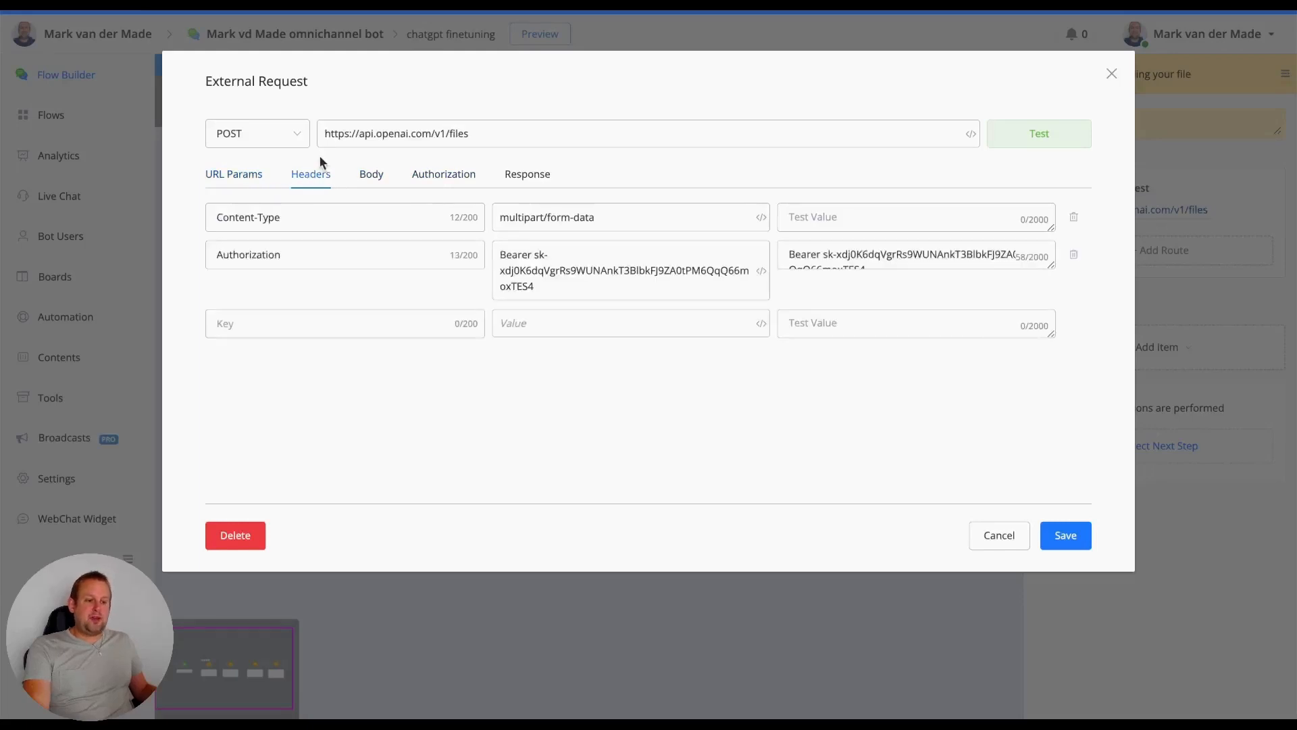
double_click(291, 250)
double_click(519, 257)
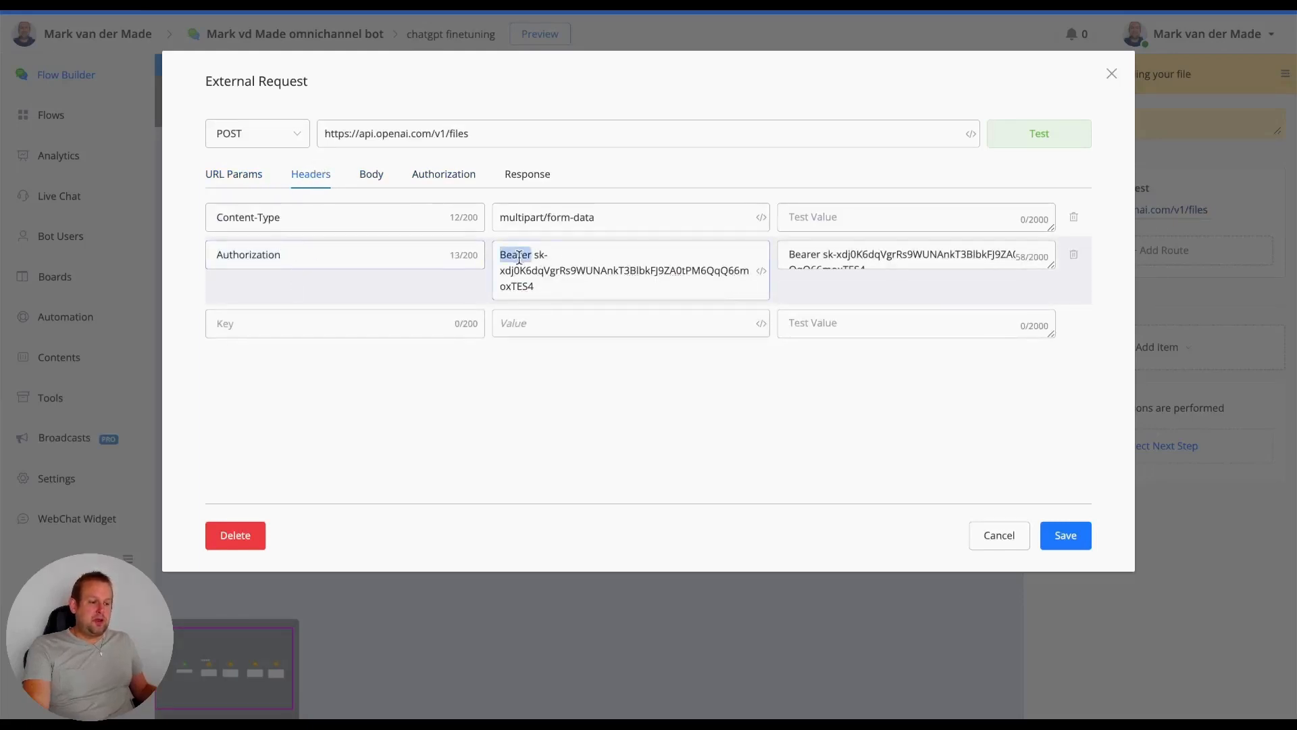
drag(534, 255, 708, 301)
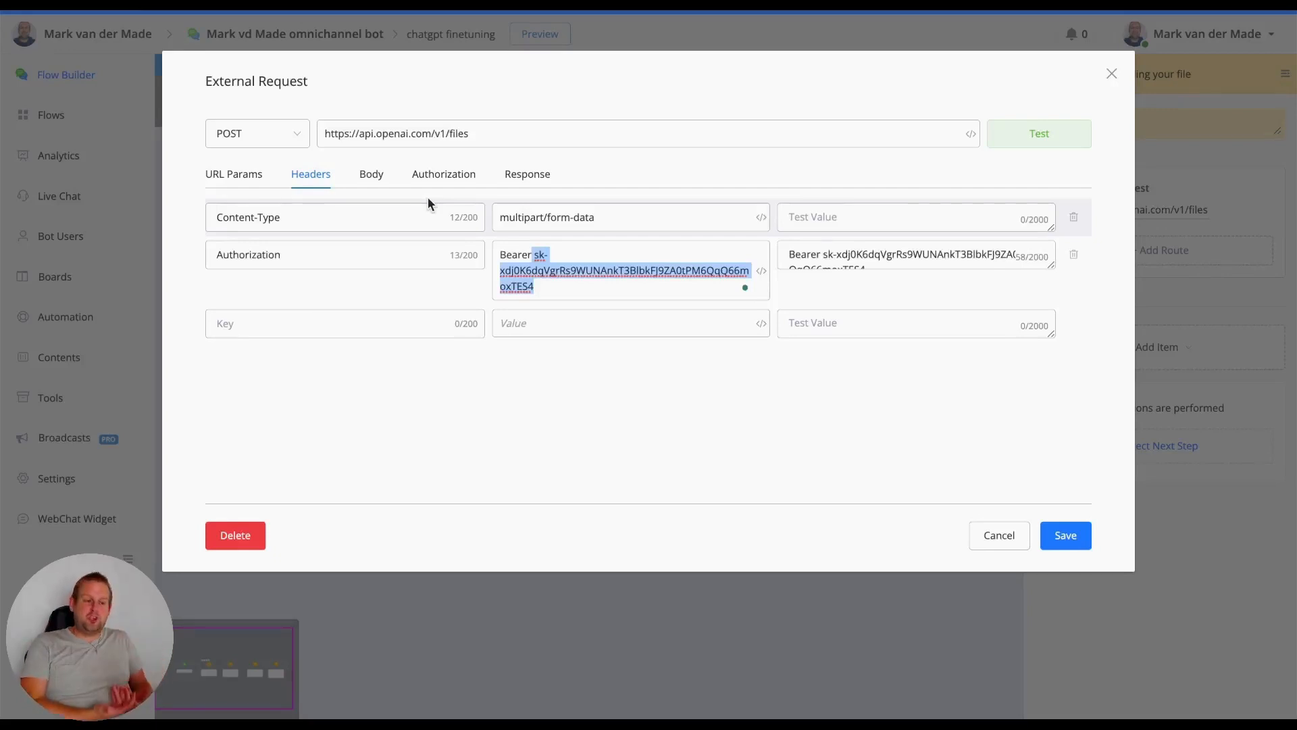
- Show the request's Body settings, and check the purpose and file form fields in the article's Step 2 sample
click(371, 177)
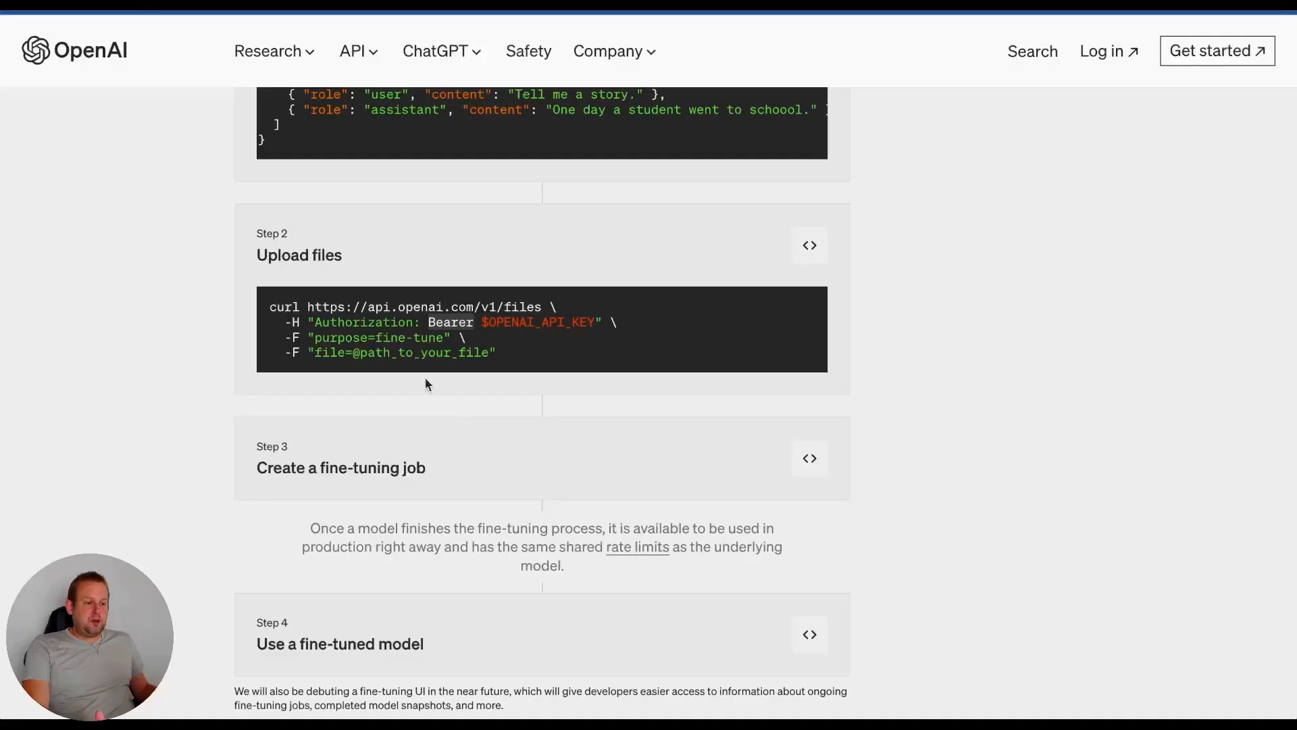
double_click(324, 353)
double_click(331, 341)
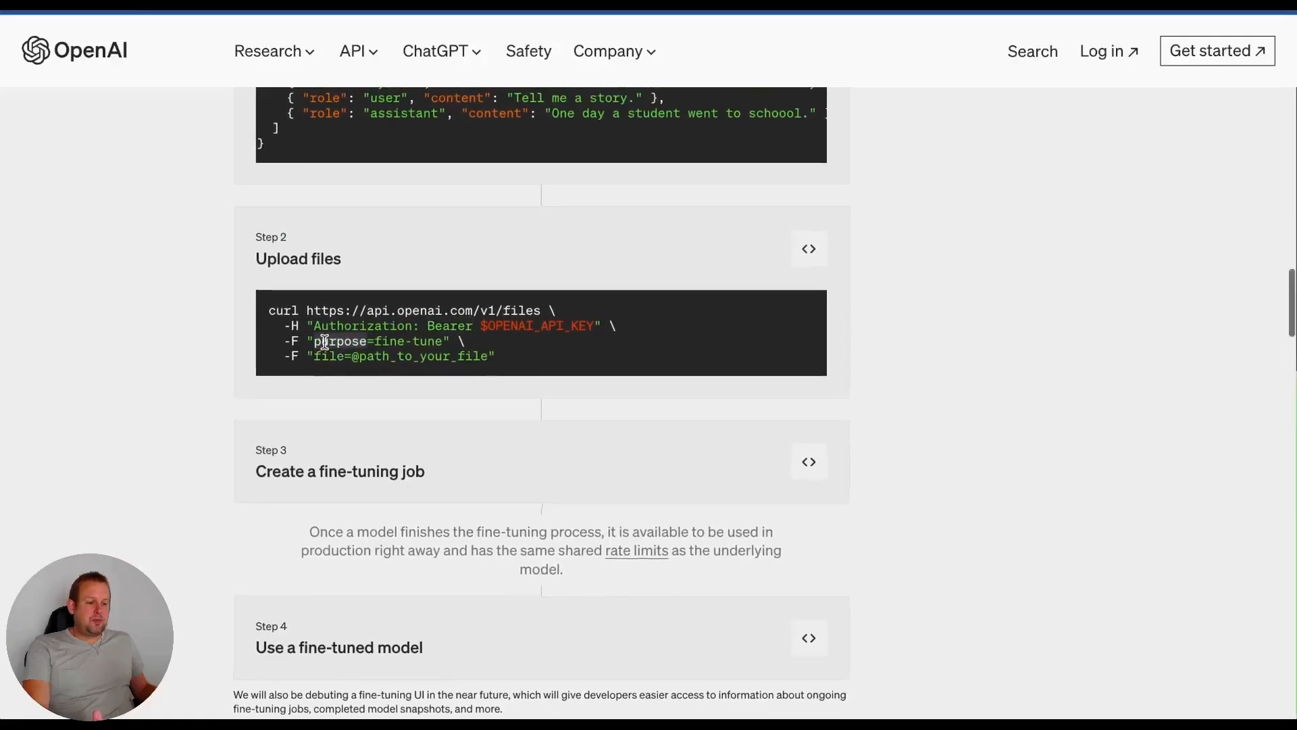
scroll(512, 342, down, 1)
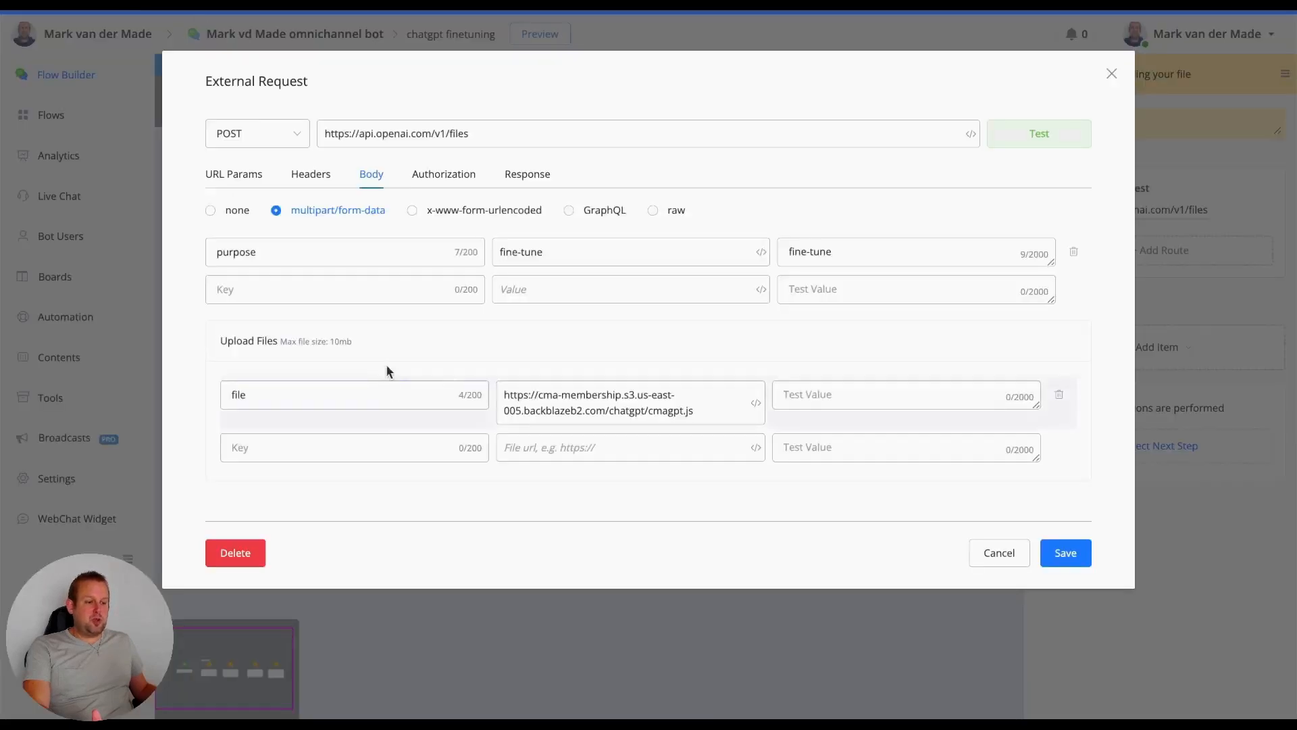
- Review the purpose field, its fine-tune value and the file upload key in the request's multipart/form-data body
double_click(233, 254)
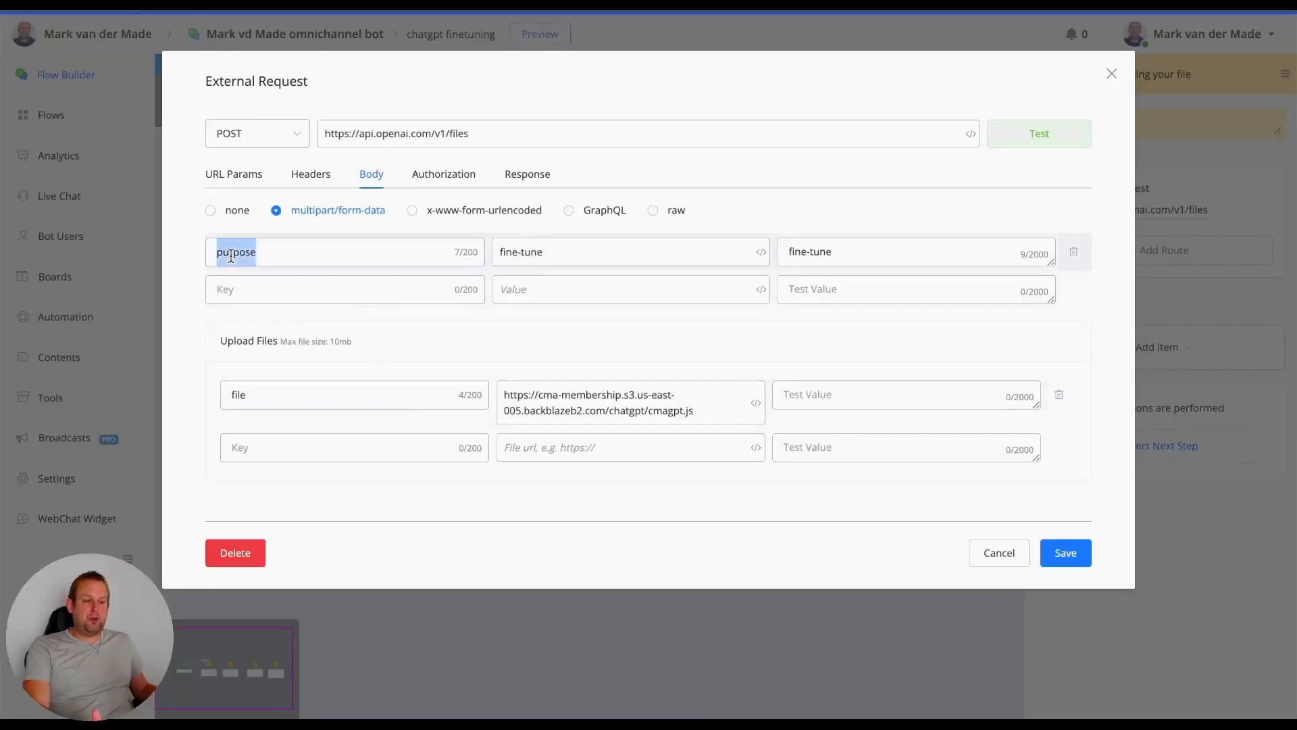
double_click(533, 251)
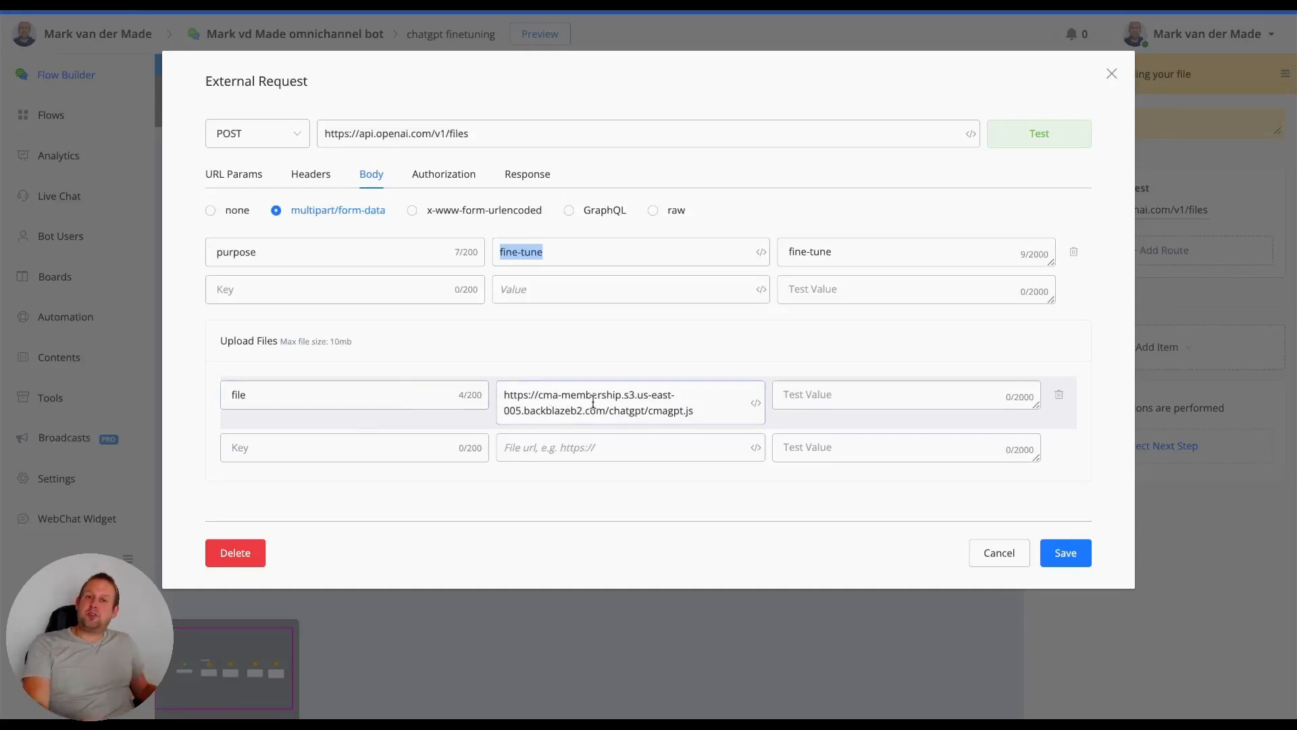
click(340, 402)
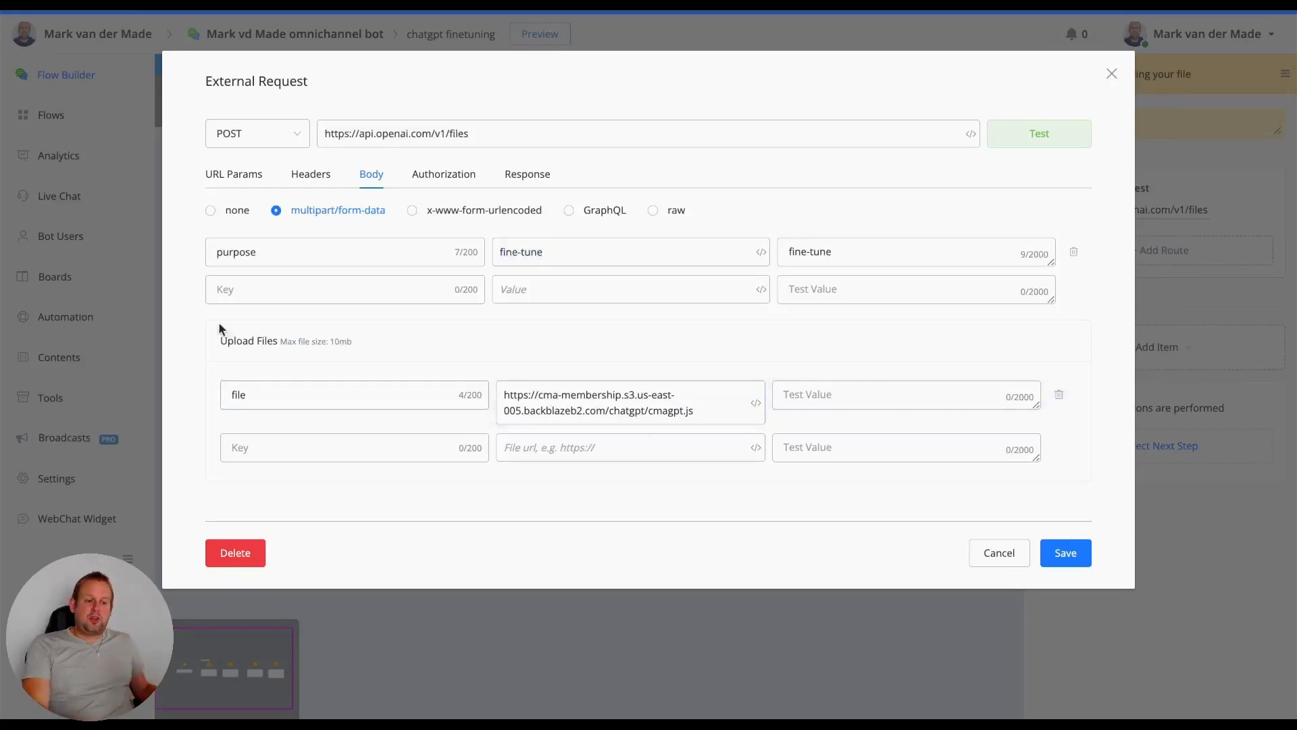
double_click(275, 391)
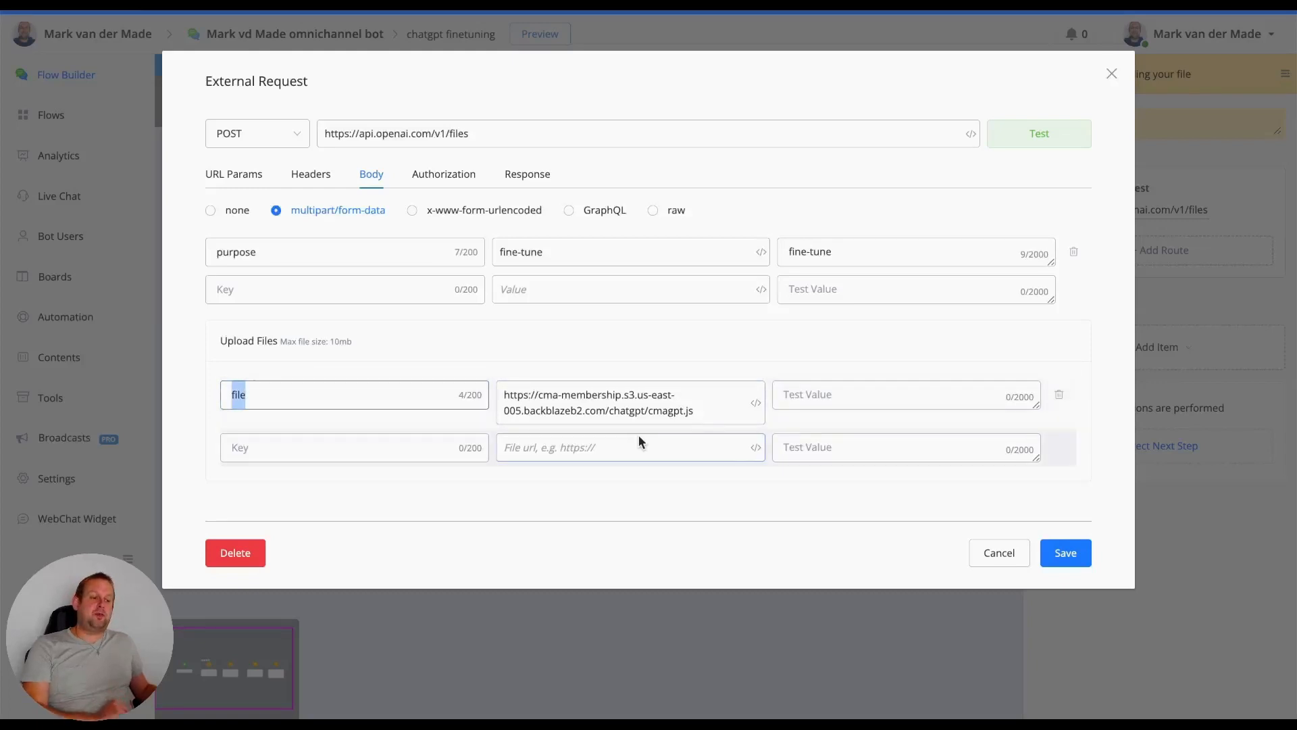
- Test the v1/files upload request, copy the file ID from its response, and close the request without saving
click(770, 221)
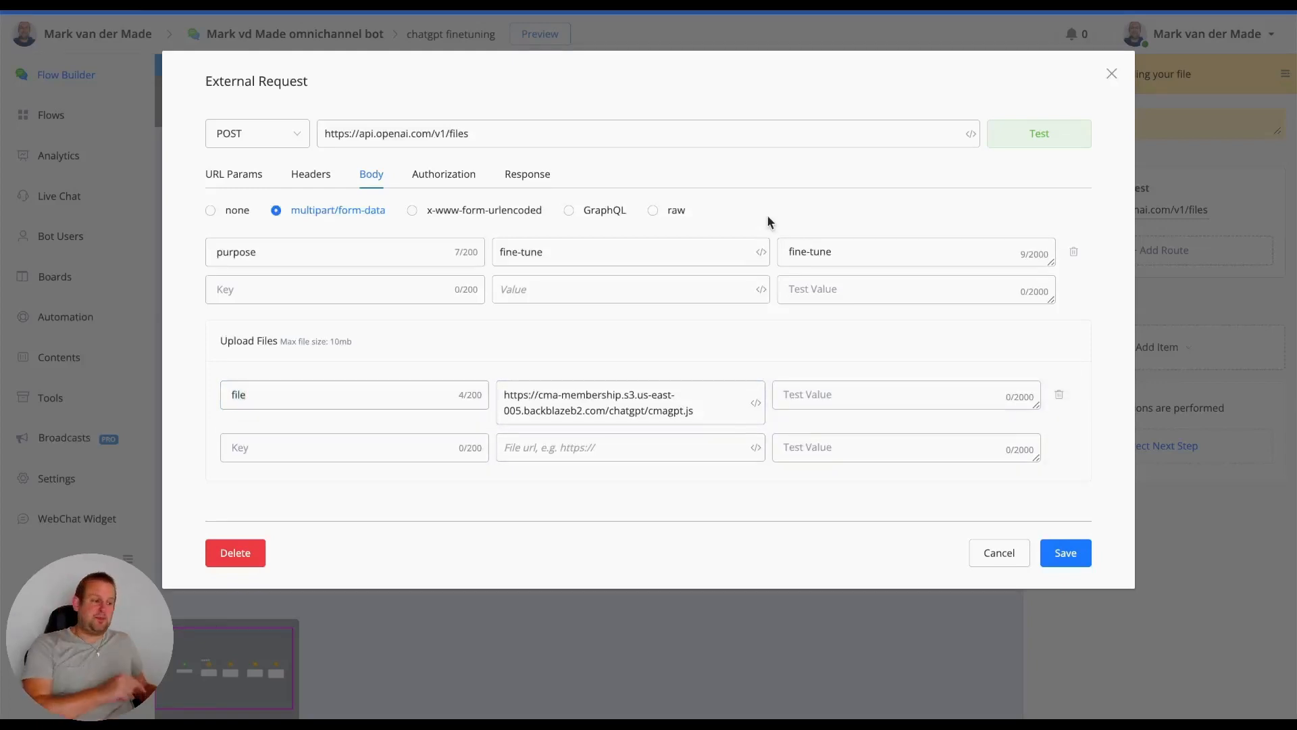
click(1004, 140)
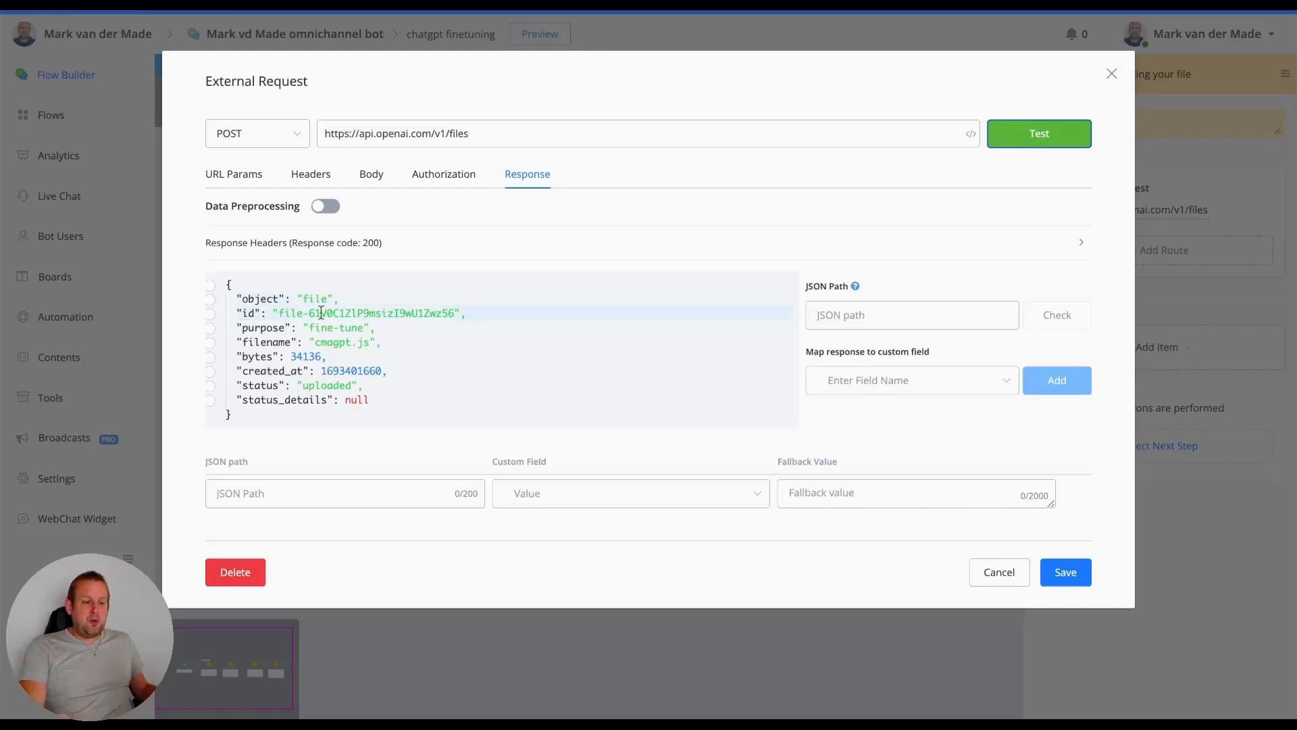
drag(278, 314, 453, 315)
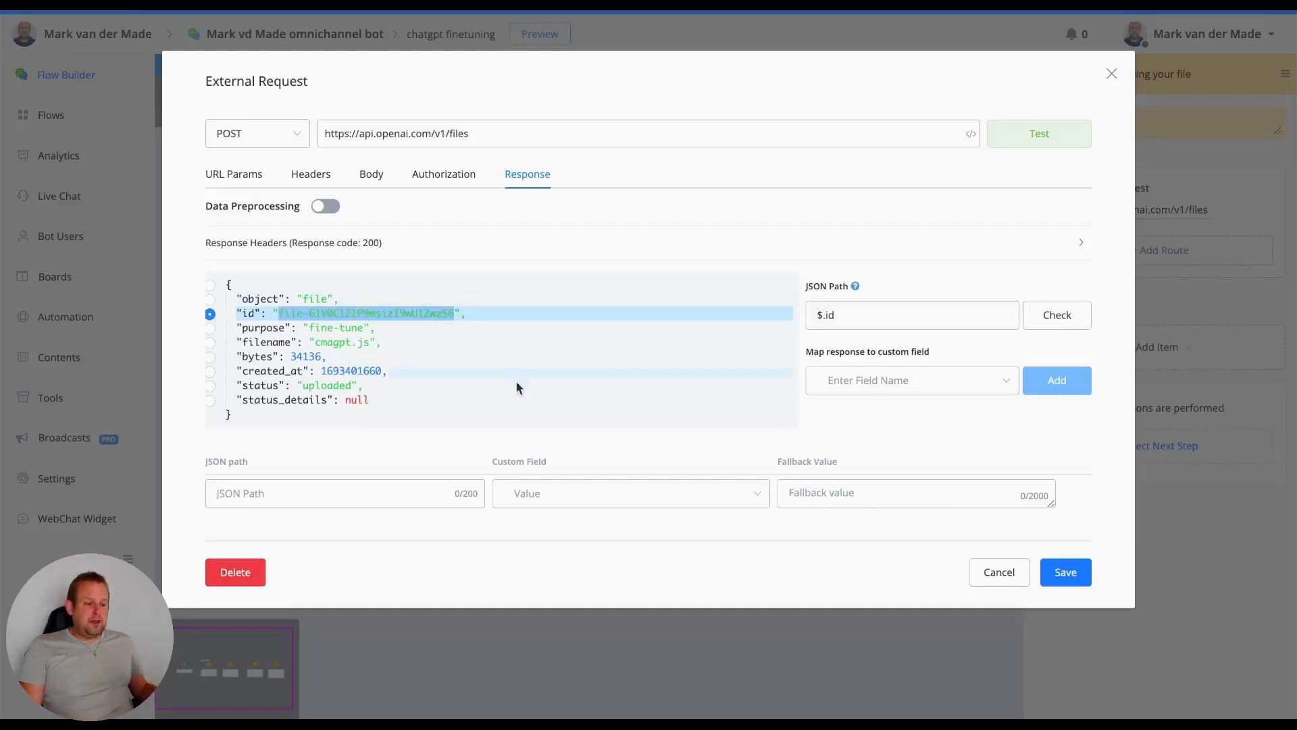
click(1001, 574)
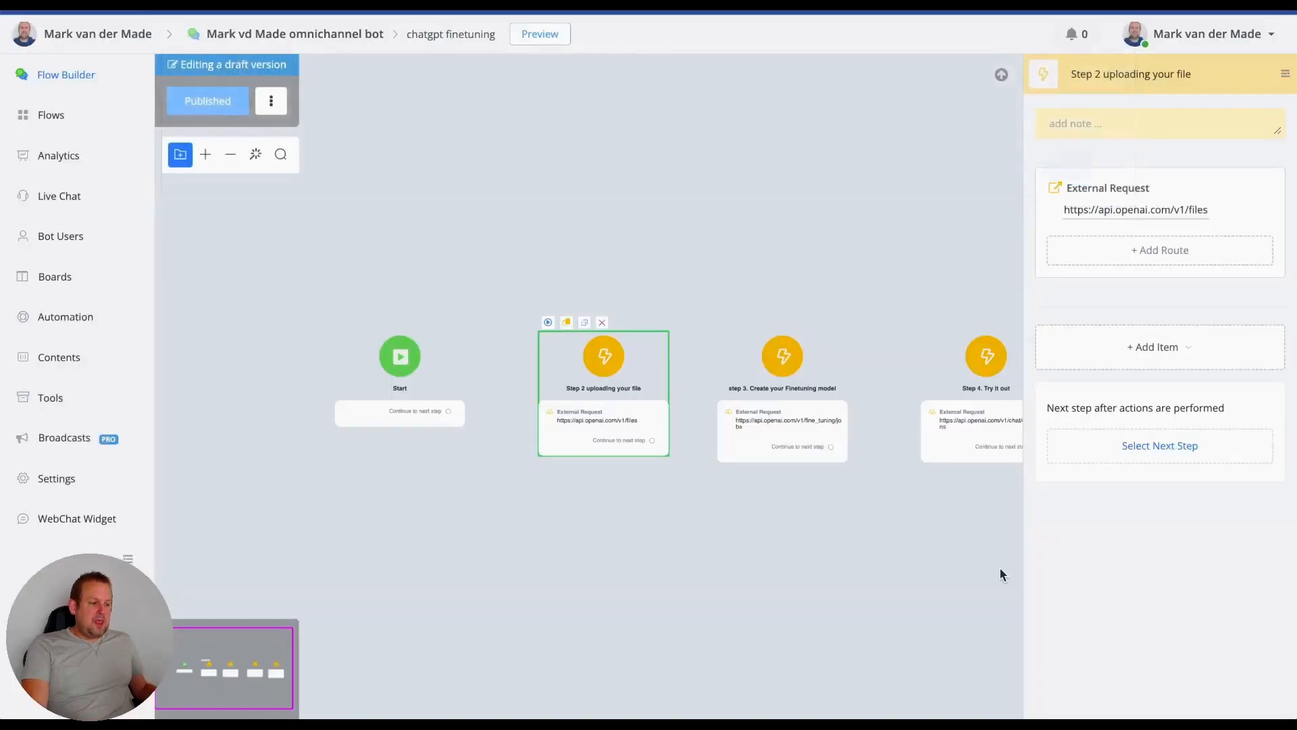
- Compare the article's Step 3 Create a fine-tuning job sample with the URL of the flow's step 3 External Request
click(764, 430)
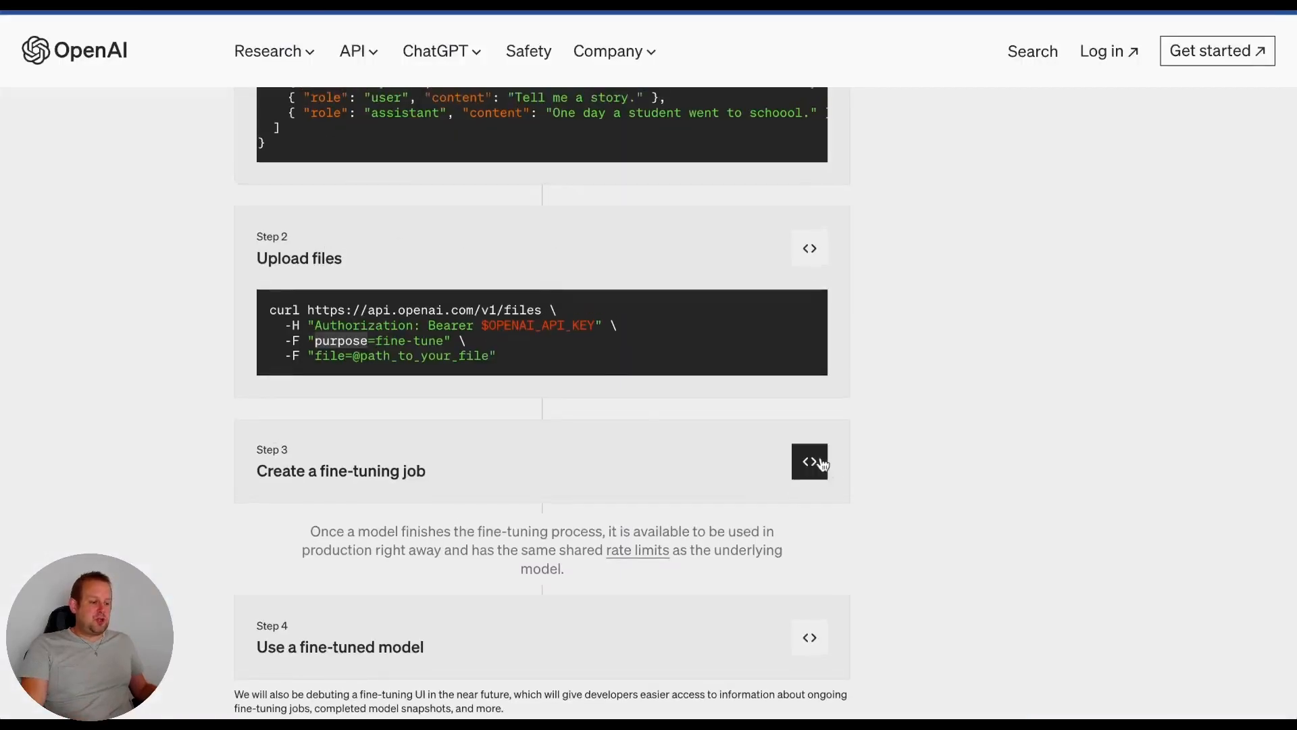
click(821, 464)
scroll(599, 525, down, 1)
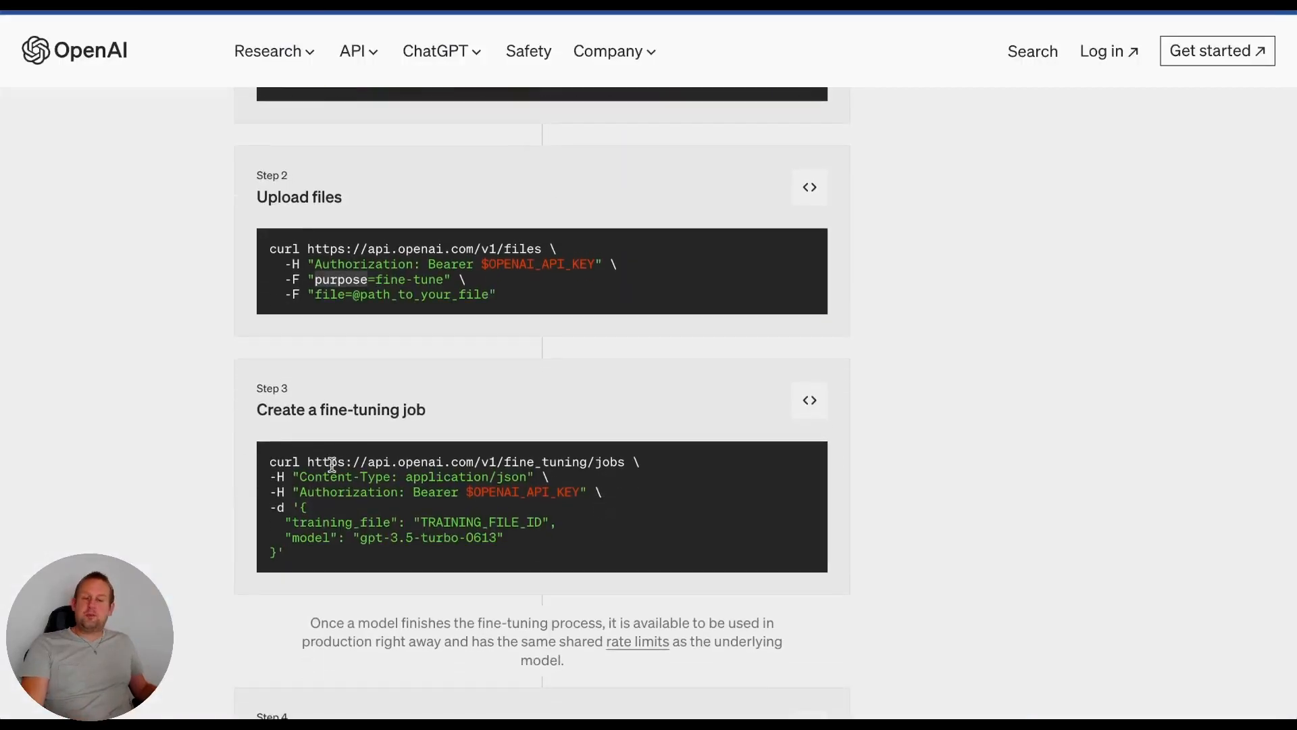
click(670, 474)
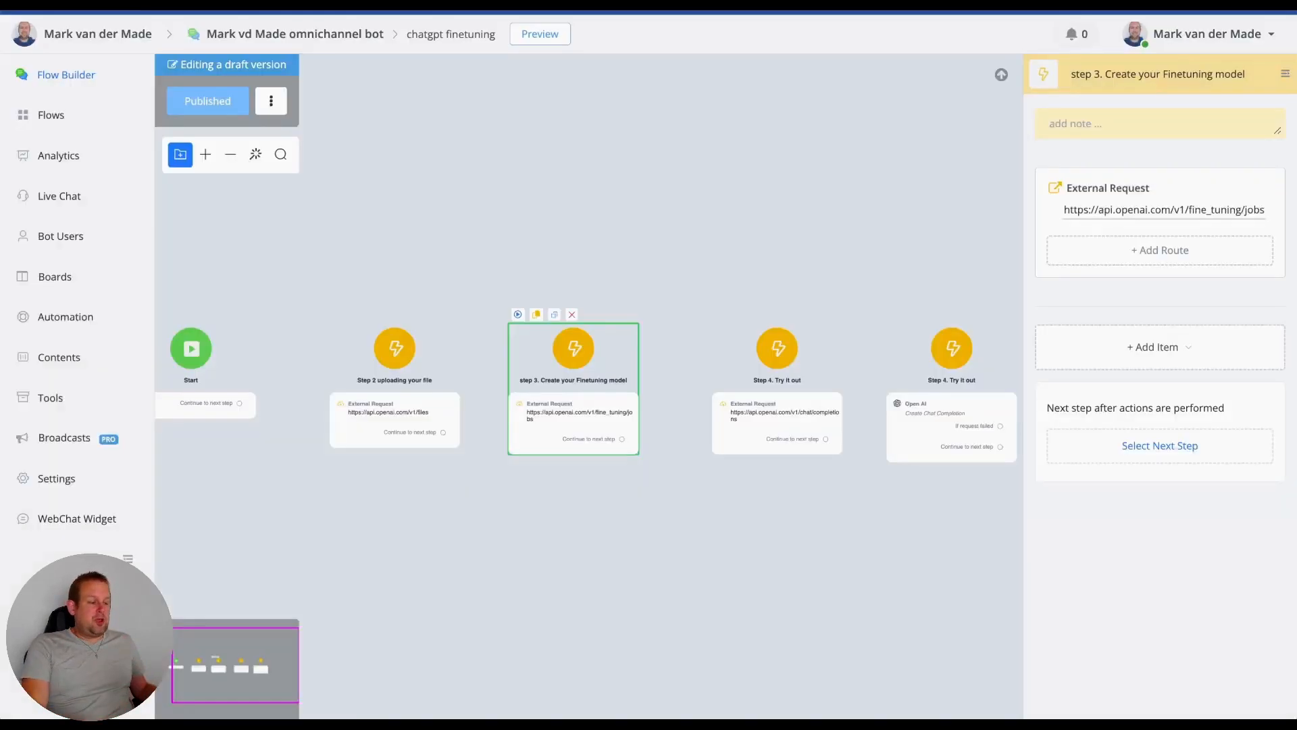
click(1120, 217)
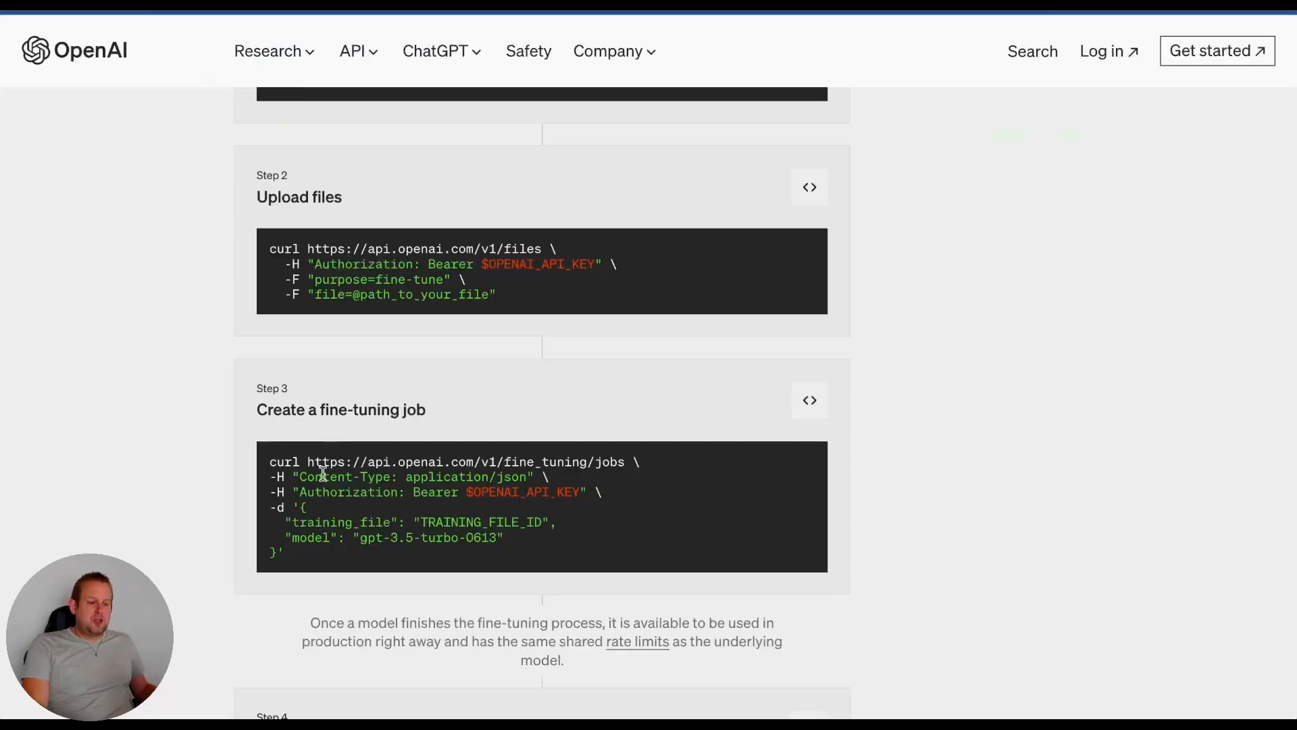
scroll(321, 483, down, 1)
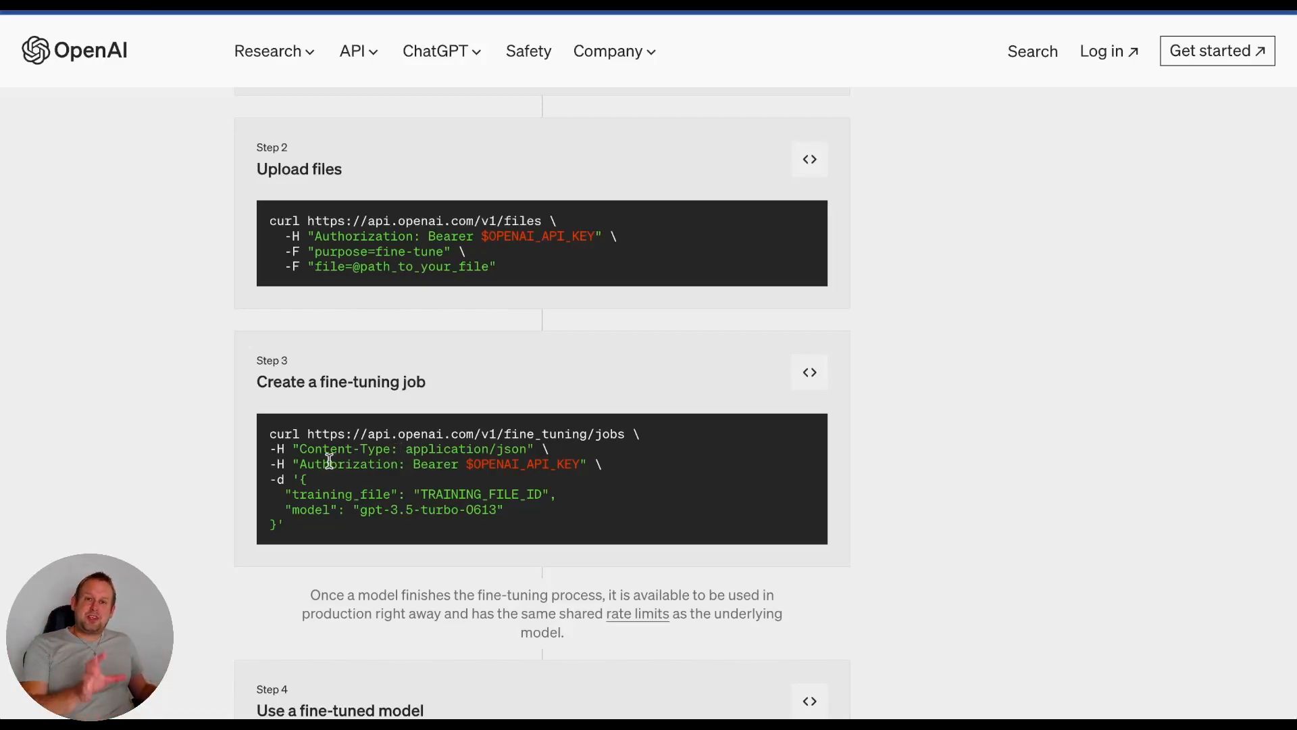
scroll(329, 279, down, 1)
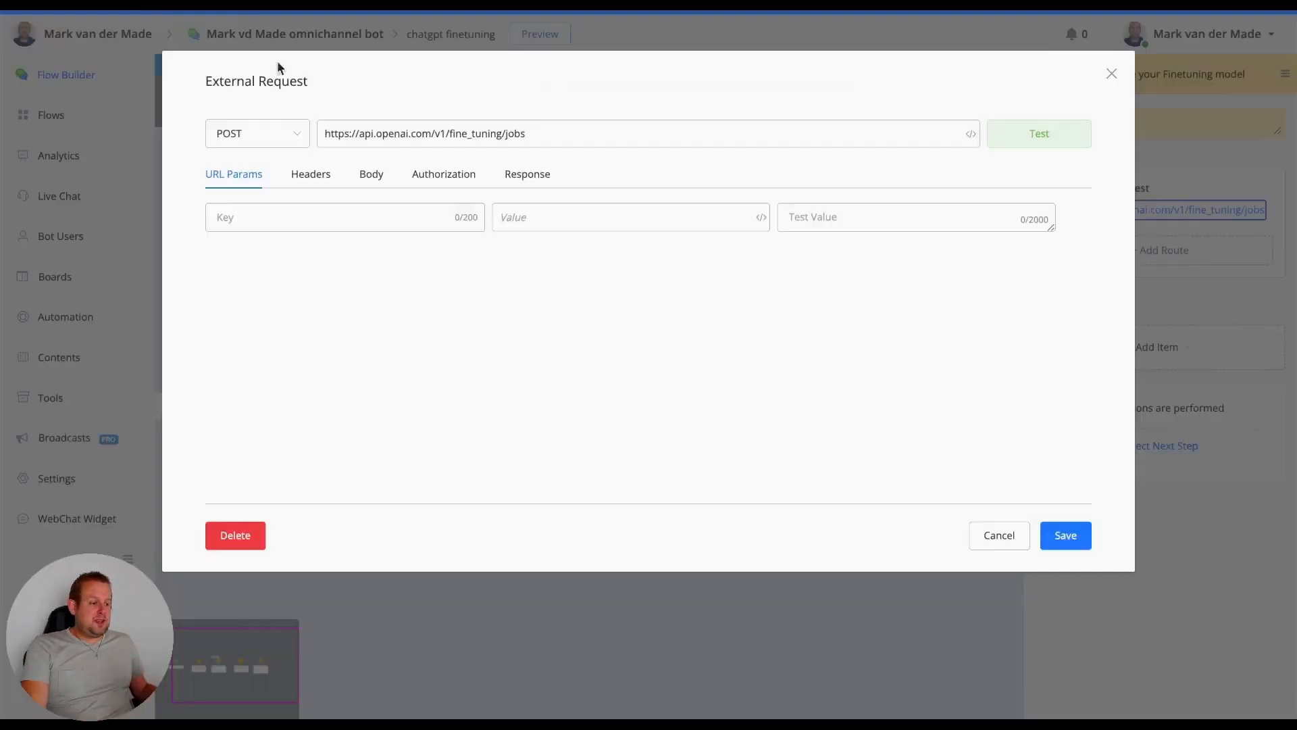
- Copy application/json from the Content-Type header's value into its test value in the fine-tuning job request
click(323, 177)
double_click(257, 220)
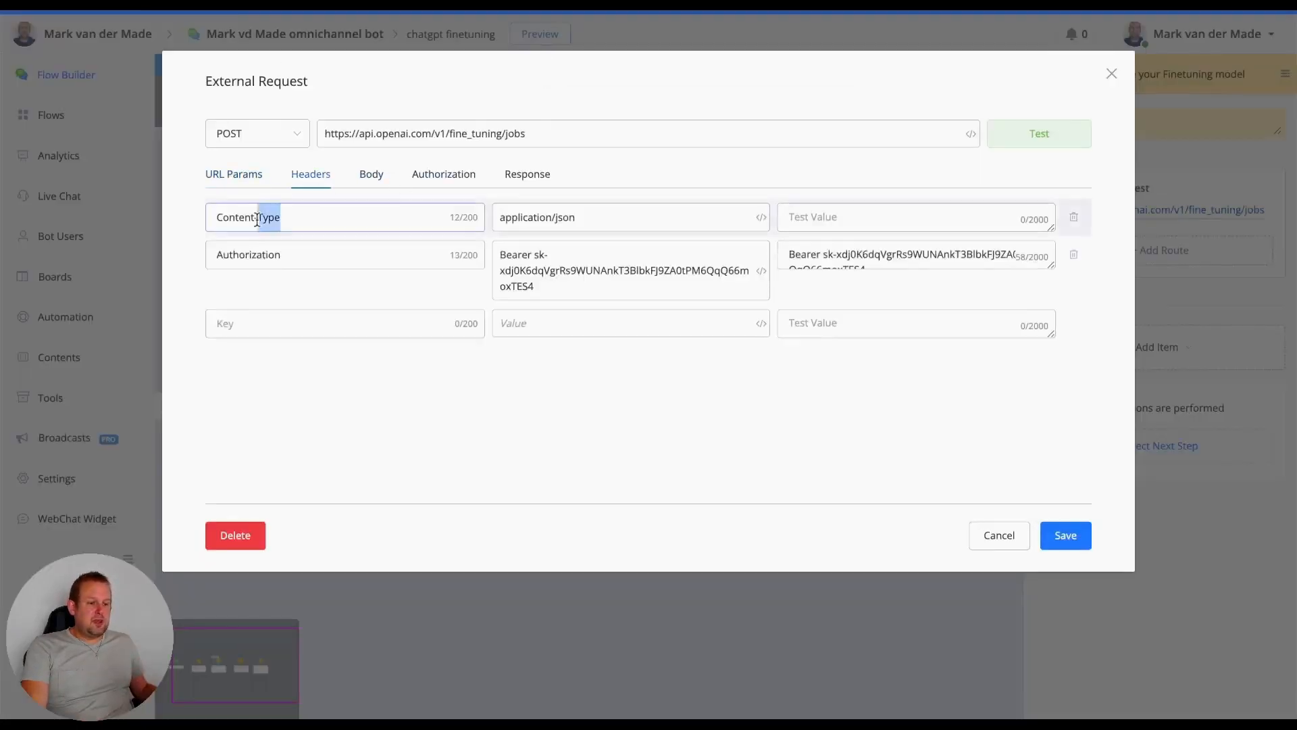
click(582, 217)
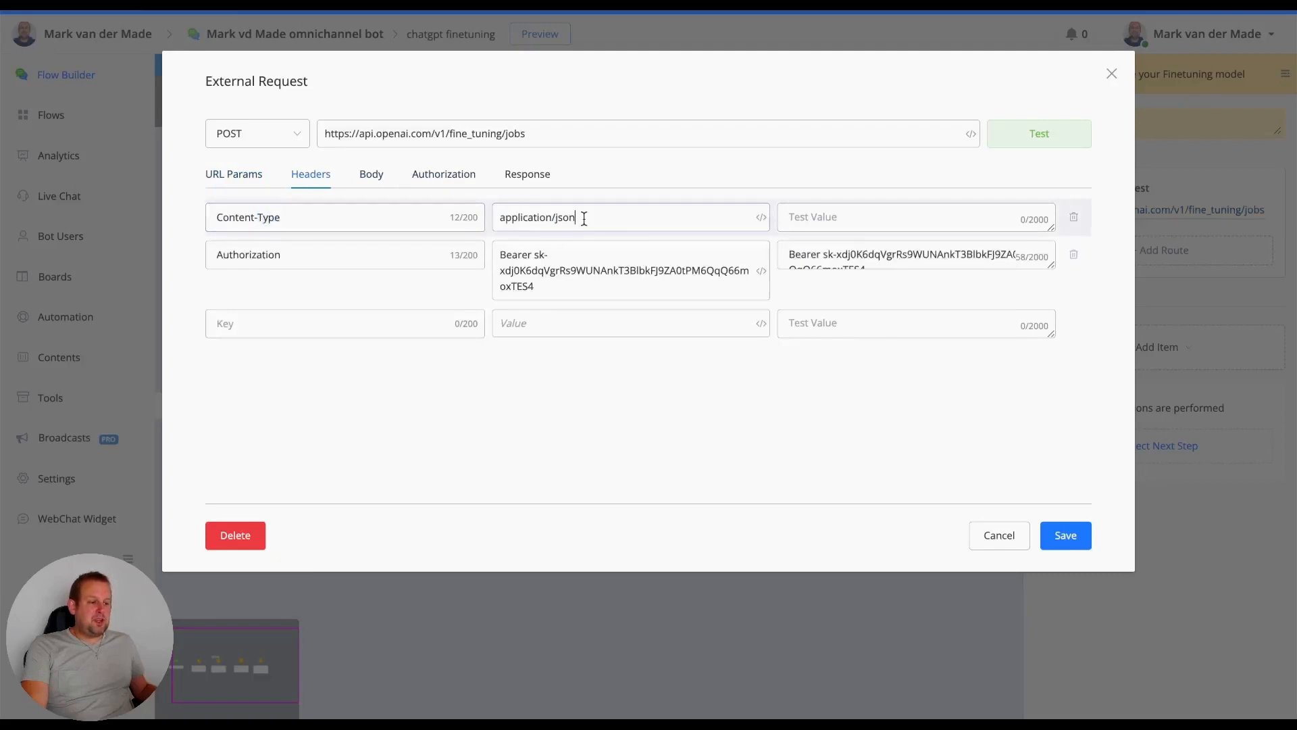
triple_click(541, 211)
key(ctrl+c)
click(819, 218)
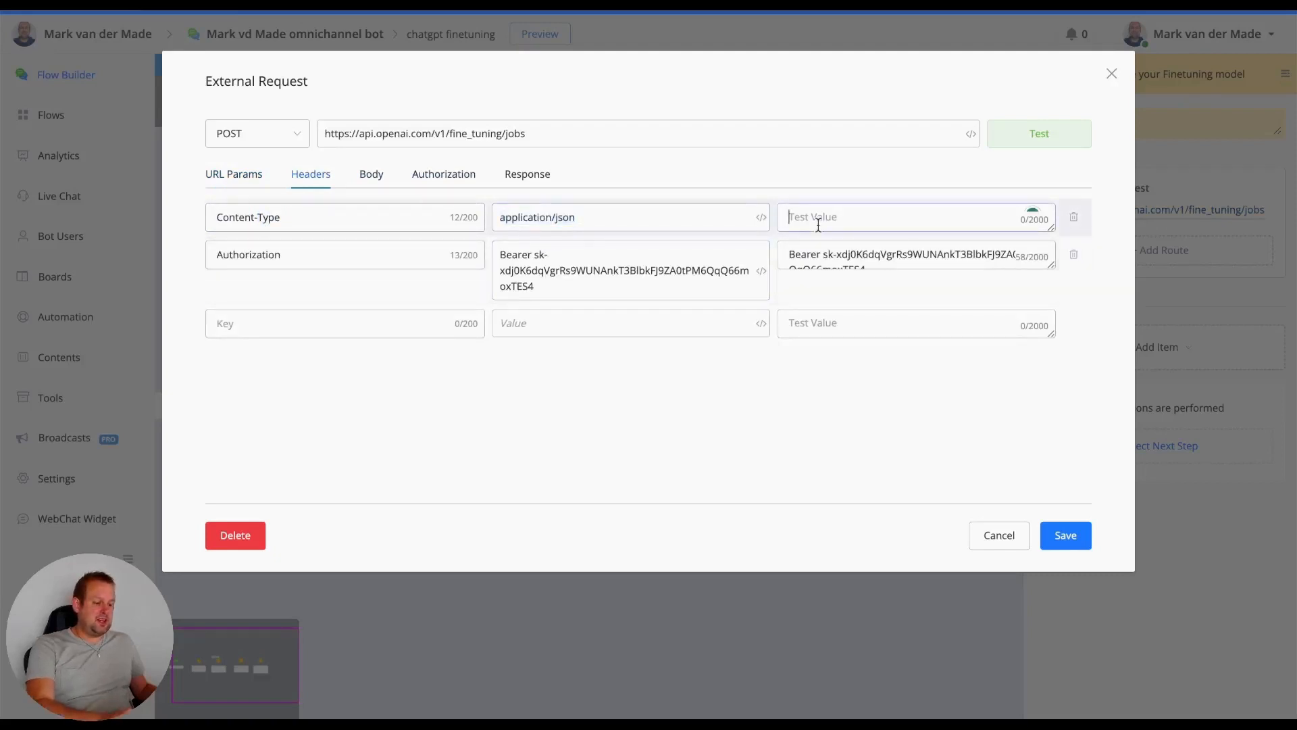
key(ctrl+v)
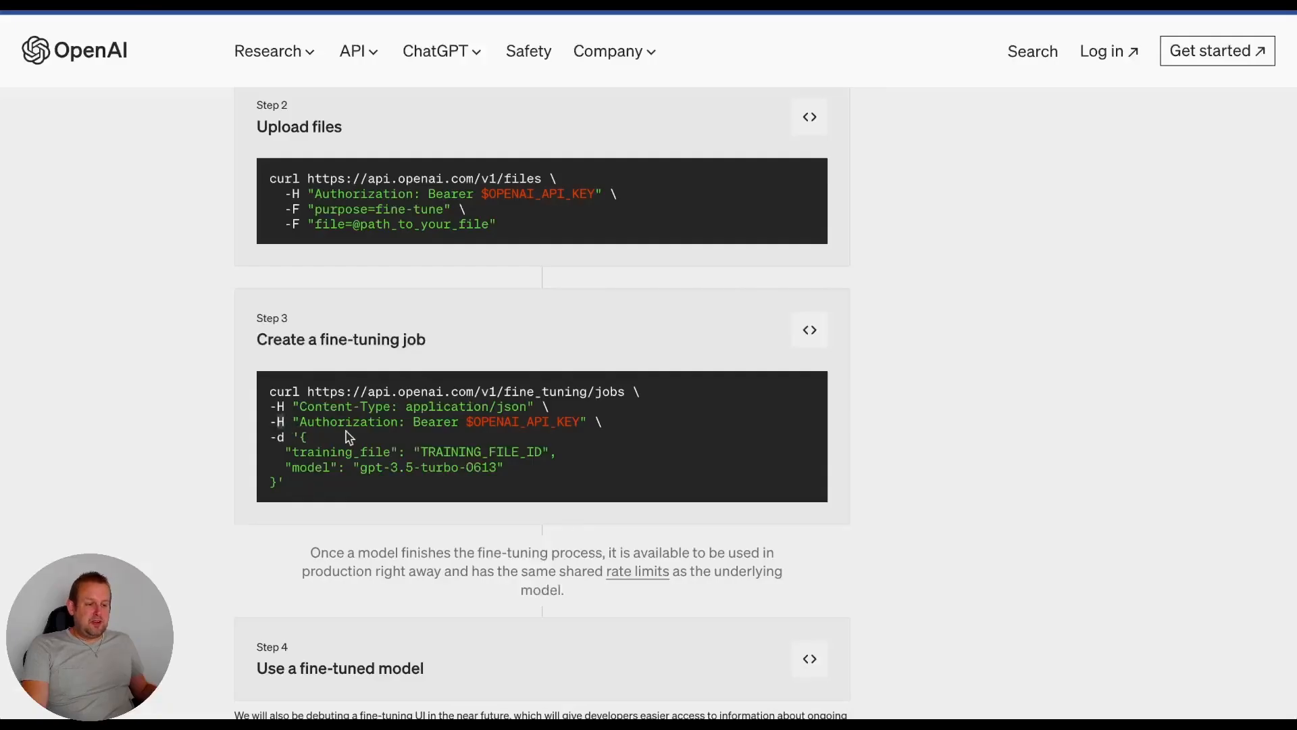
- Replace the training_file value in the request's JSON body with the uploaded file's ID, following the article's Step 3 sample
double_click(345, 422)
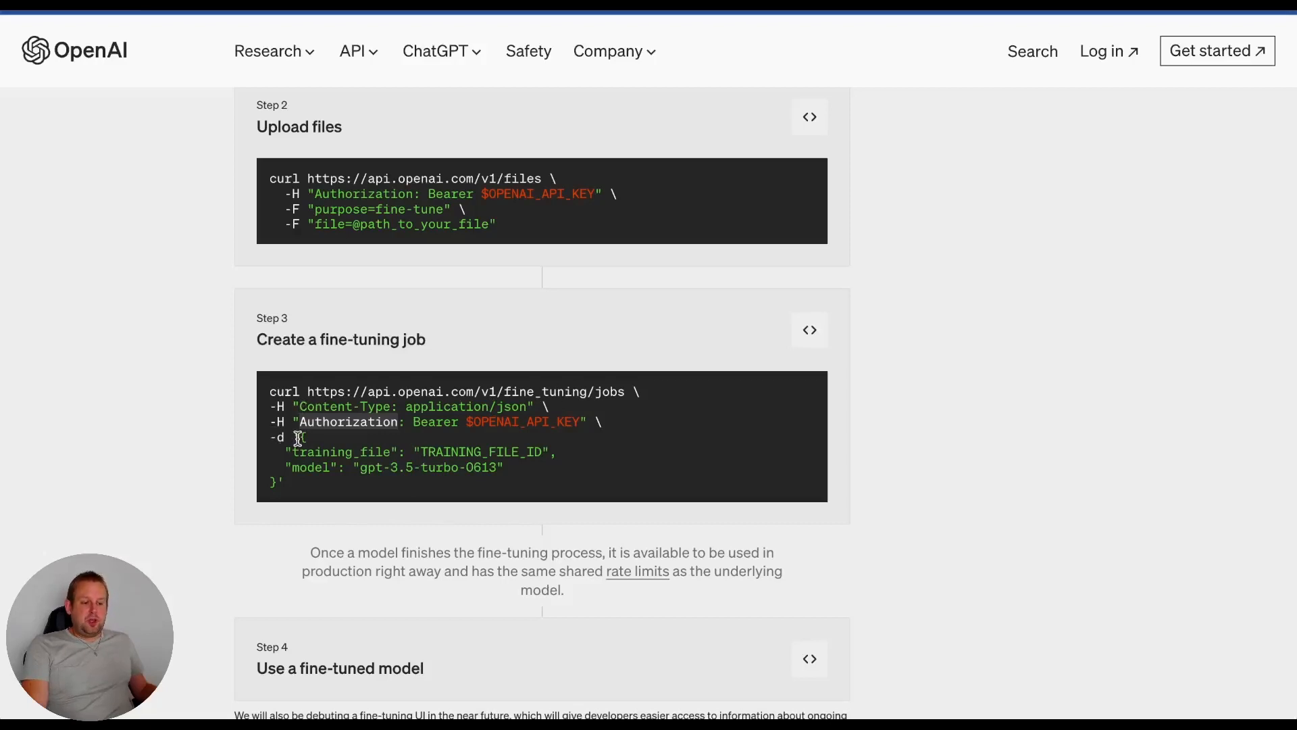
drag(297, 437, 275, 479)
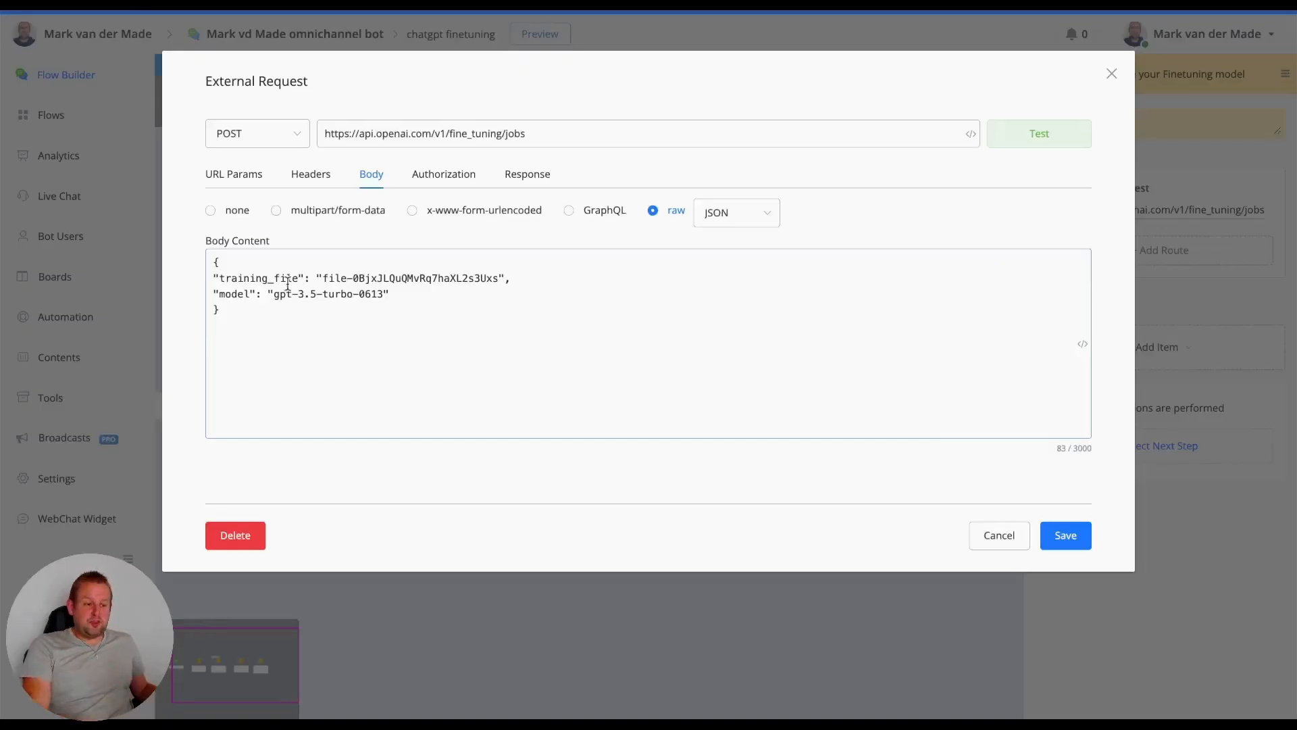
drag(322, 278, 500, 271)
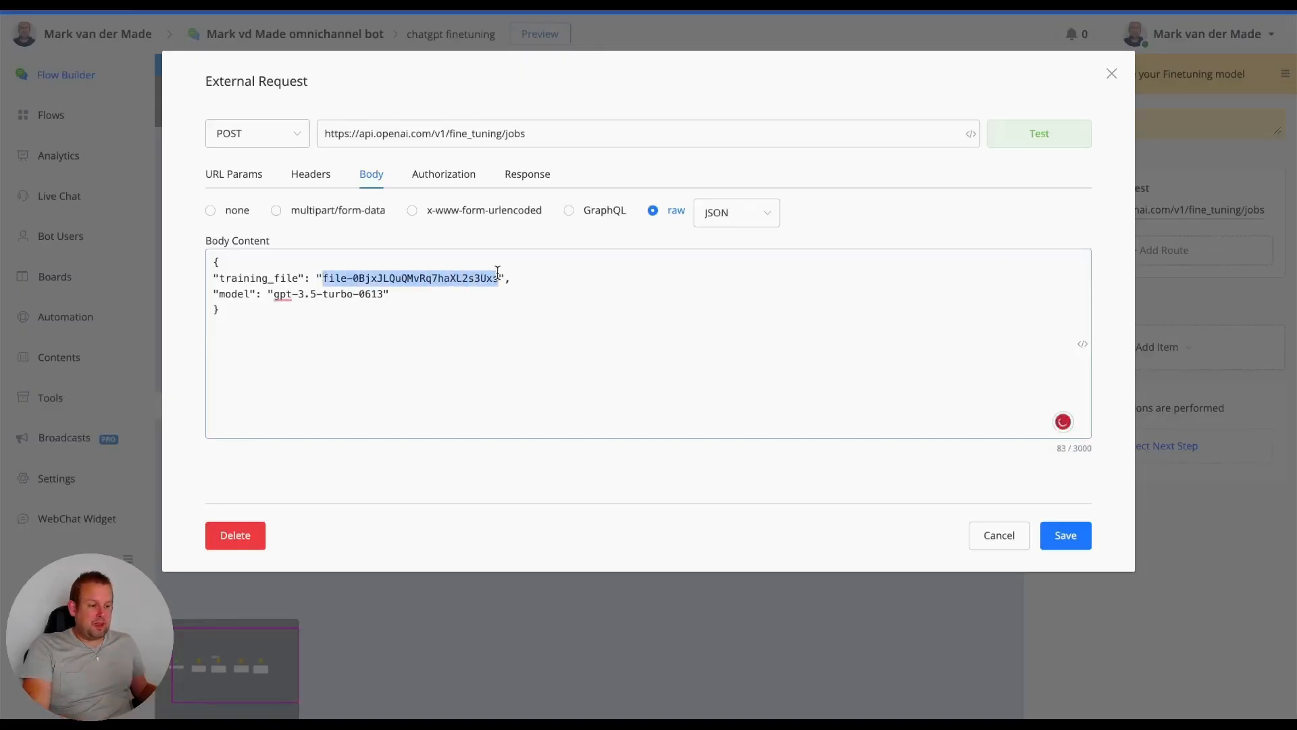
key(ctrl+v)
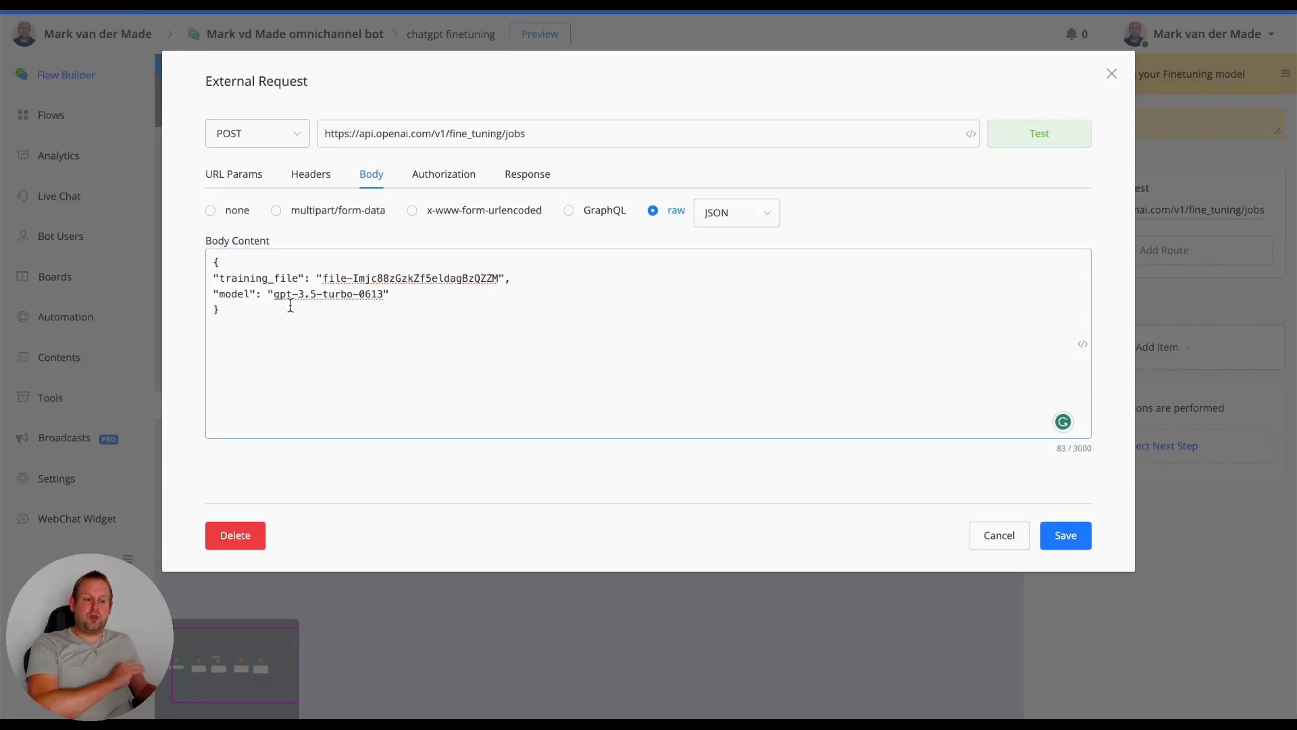
- Test the fine_tuning/jobs request, run the test again, and select the job ID in the response
click(1014, 144)
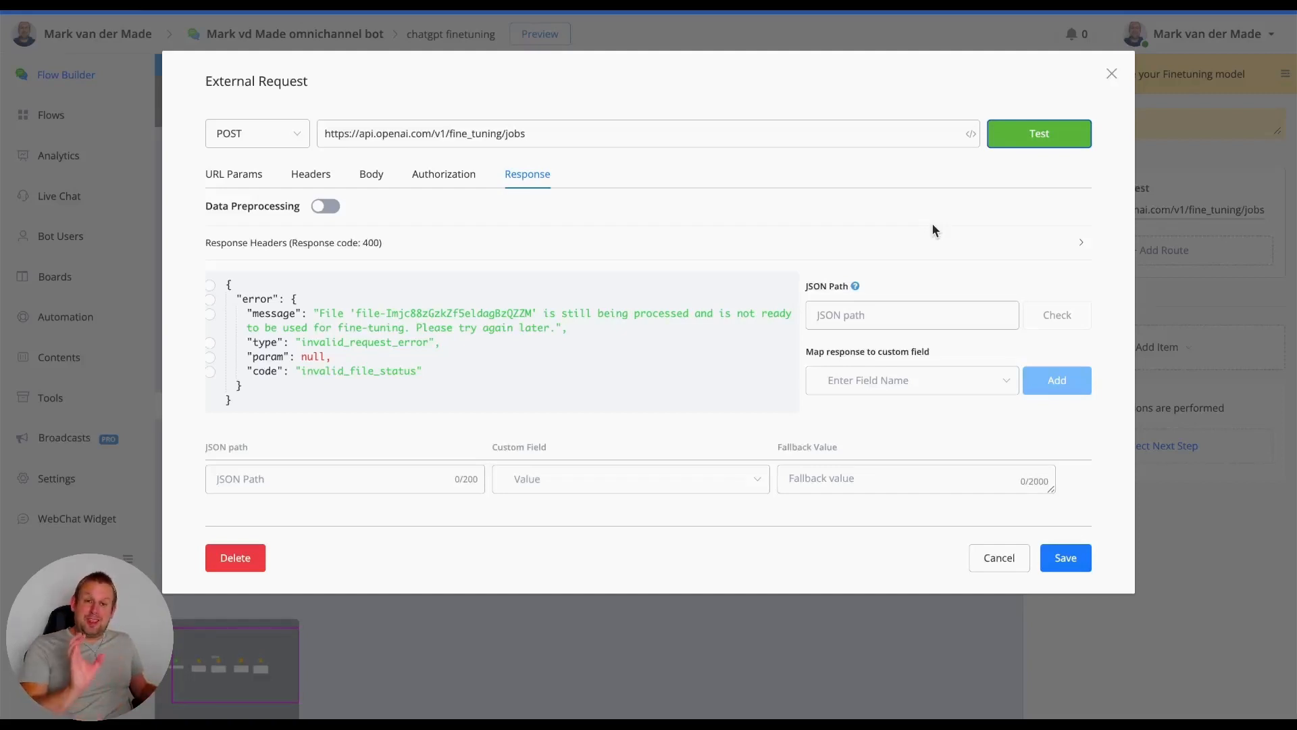
click(1013, 138)
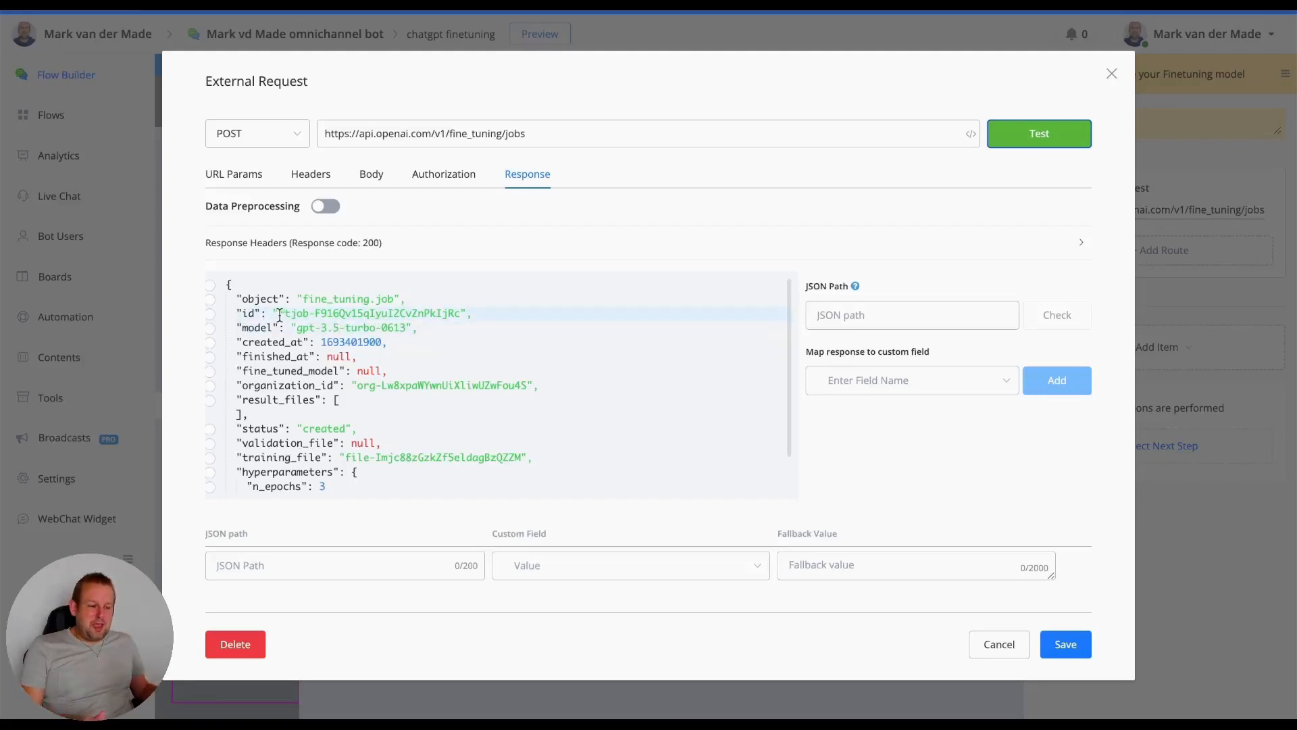
drag(278, 313, 462, 312)
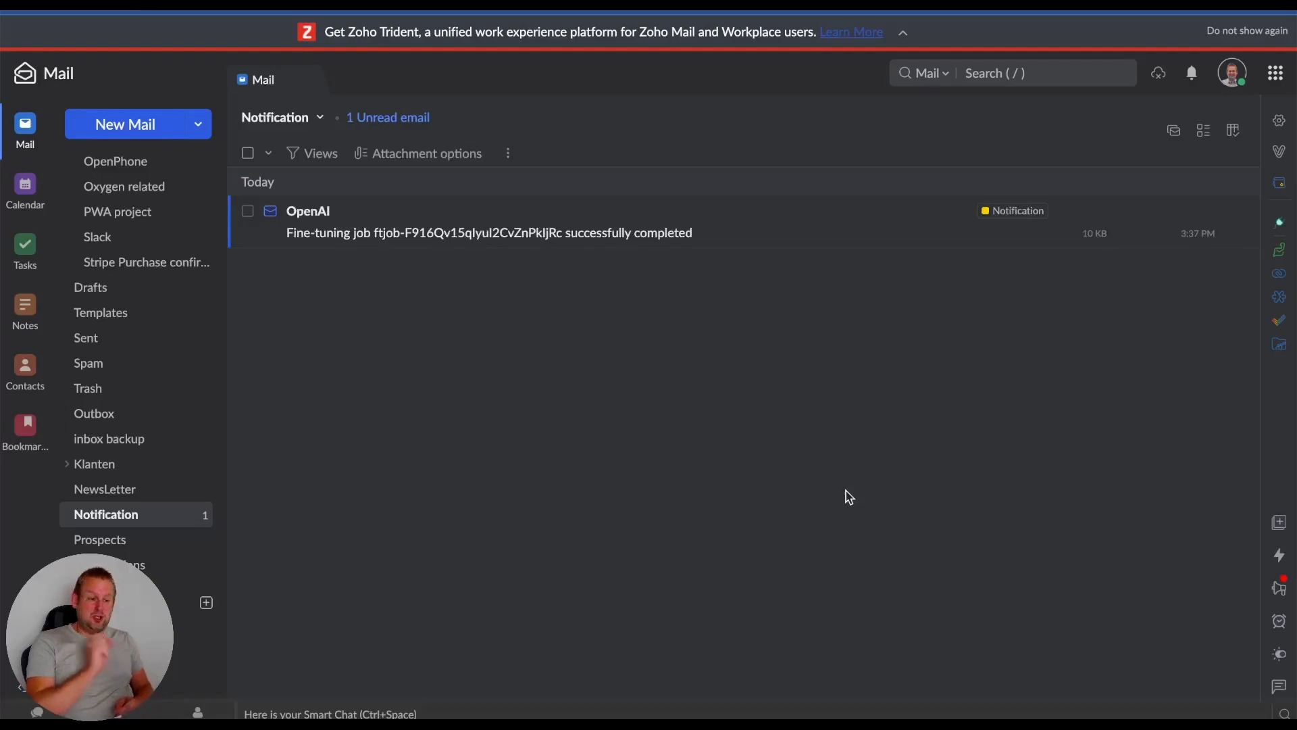
- Check the response's job ID against the OpenAI notification in Zoho Mail, open that email, and copy the new model's name
click(135, 3)
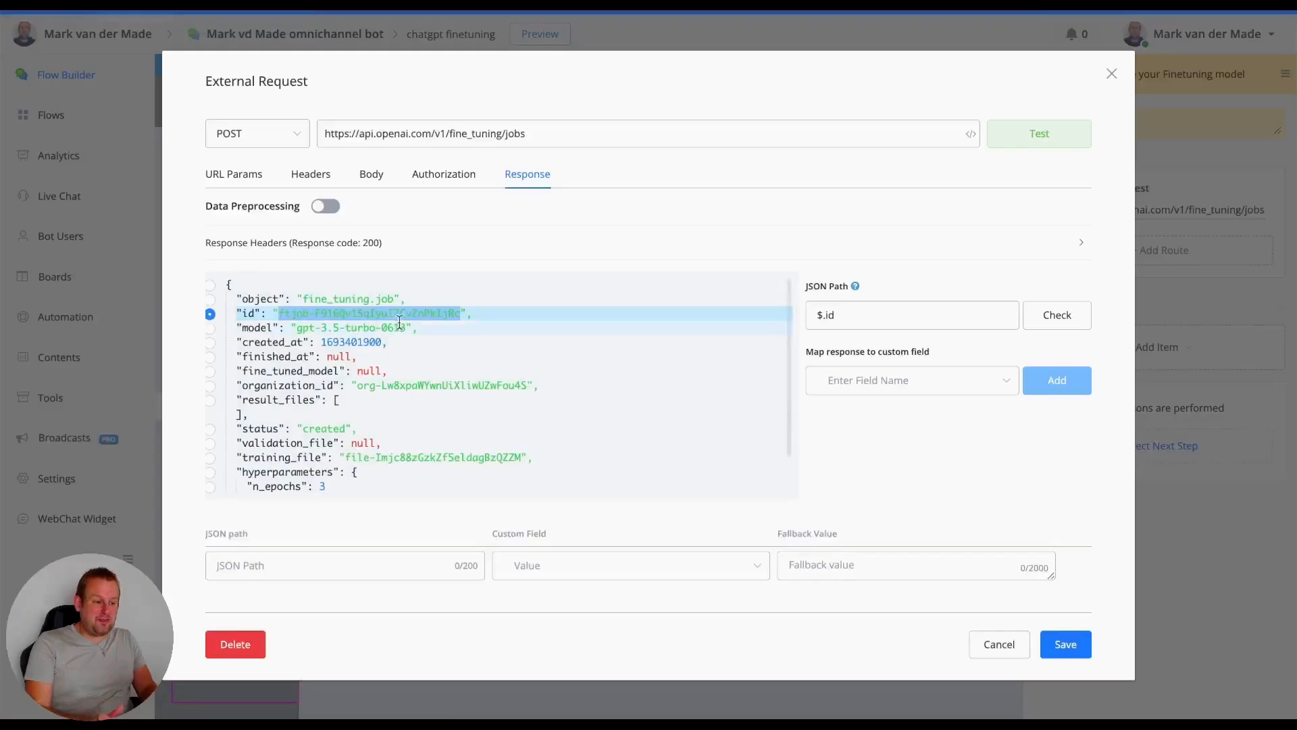
click(468, 313)
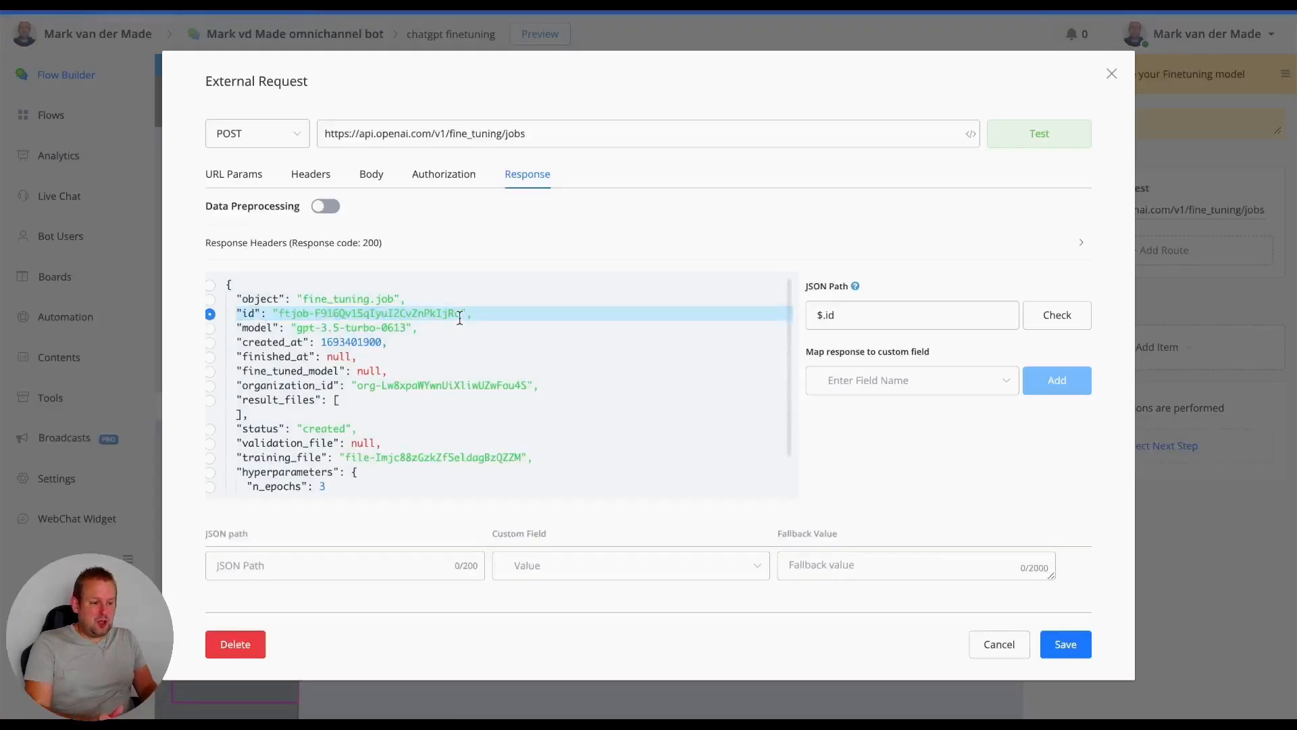
click(601, 4)
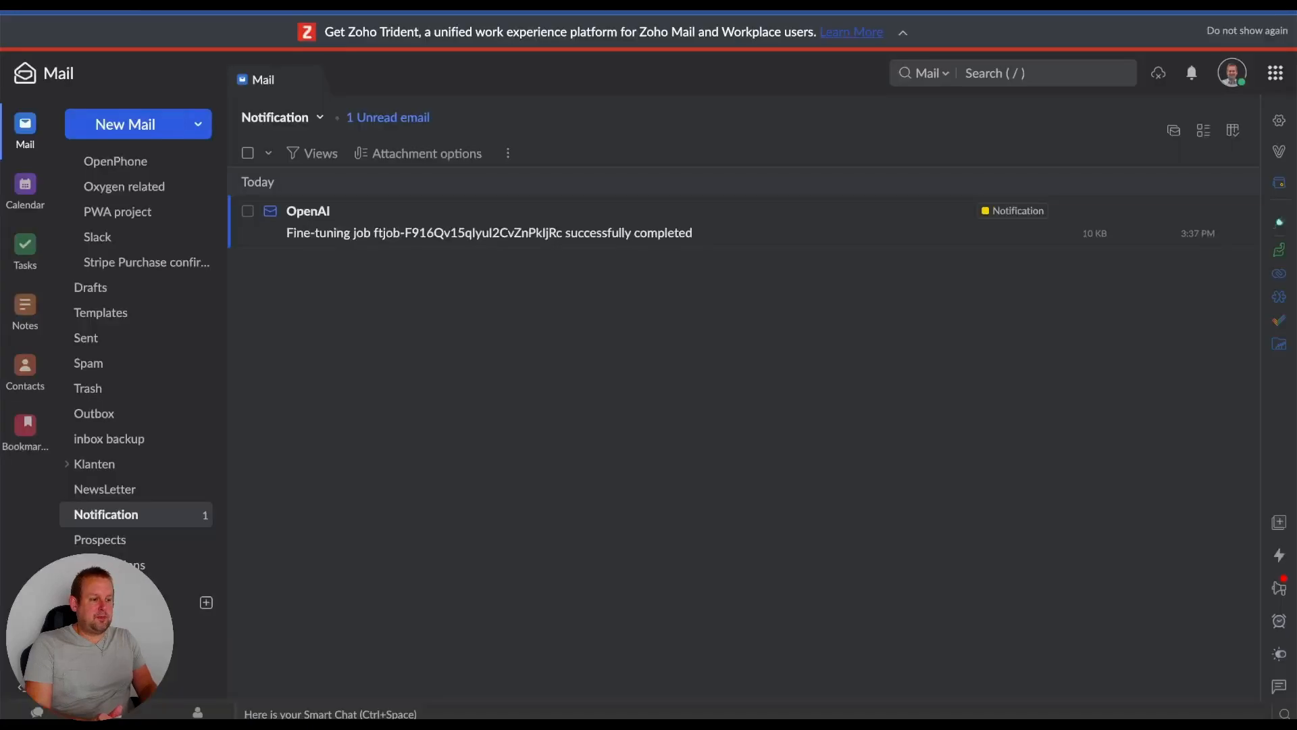
click(646, 241)
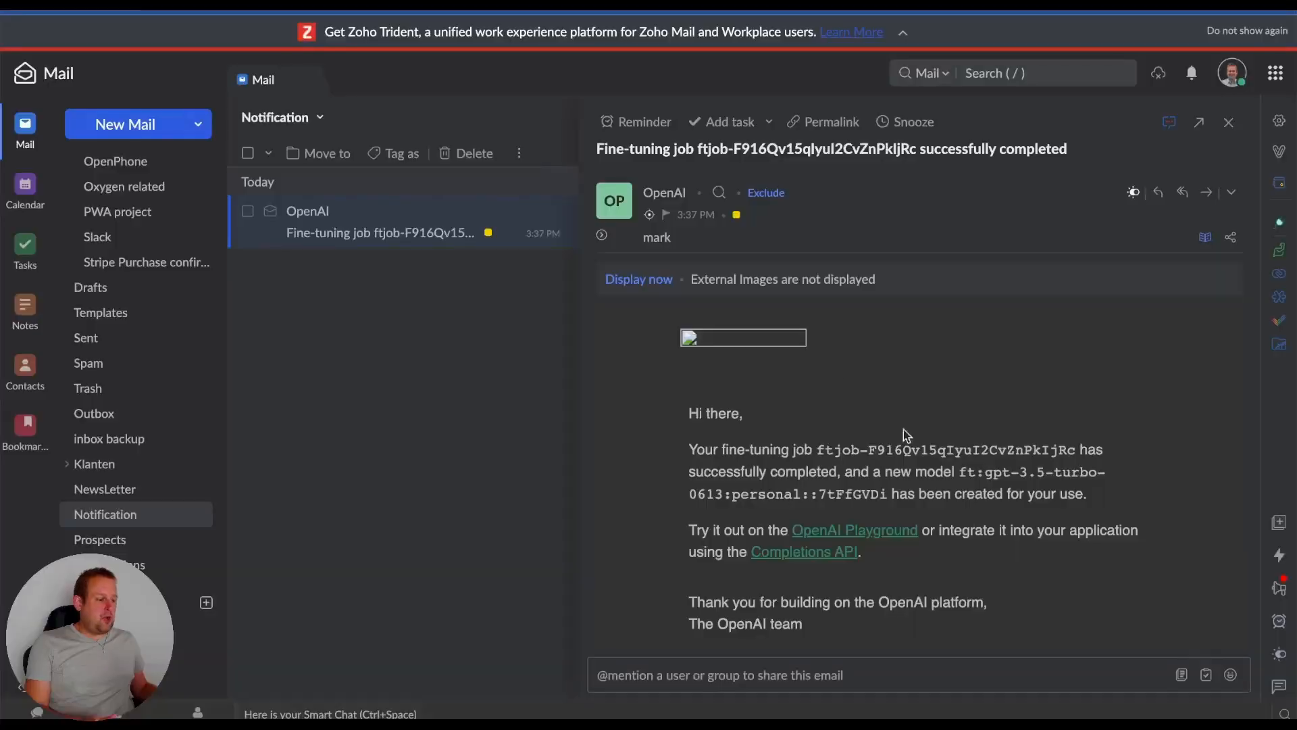
drag(959, 472, 887, 495)
key(ctrl+c)
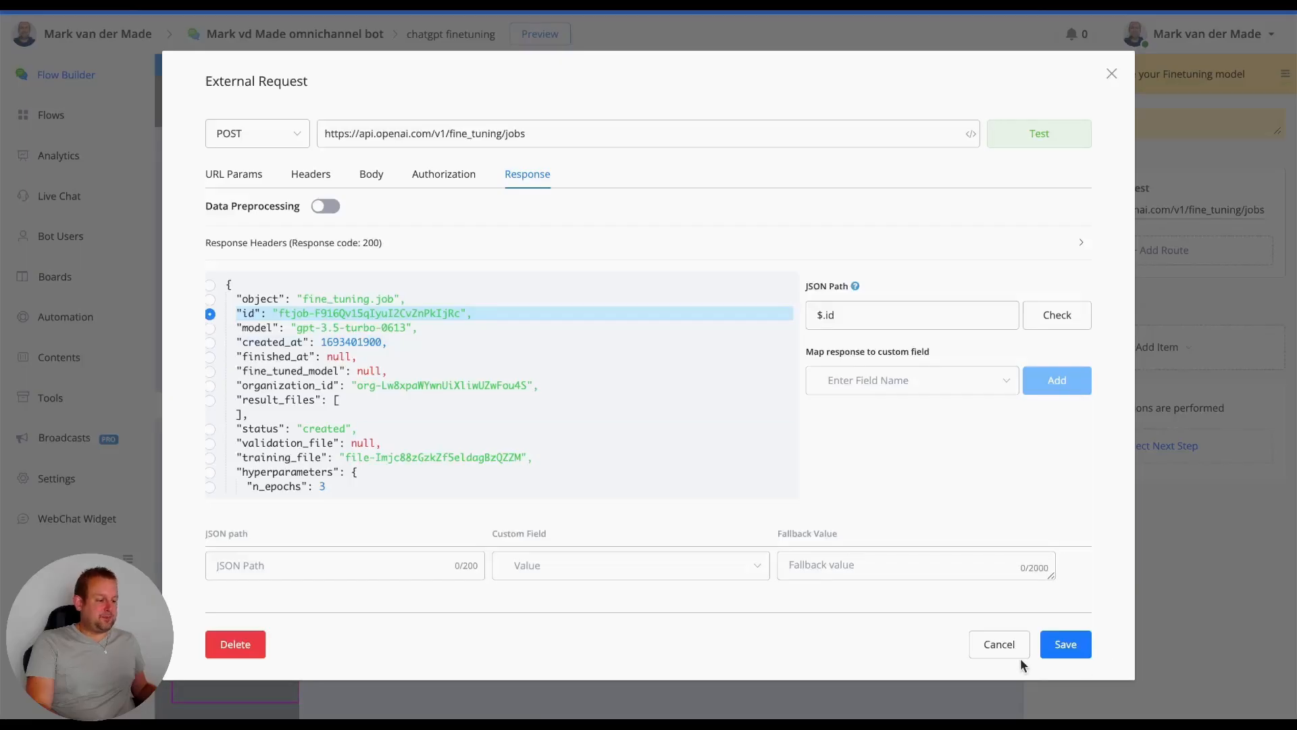
- Close the fine-tuning job request, open the Step 4 Try it out node's chat/completions External Request, and review its headers
key(Escape)
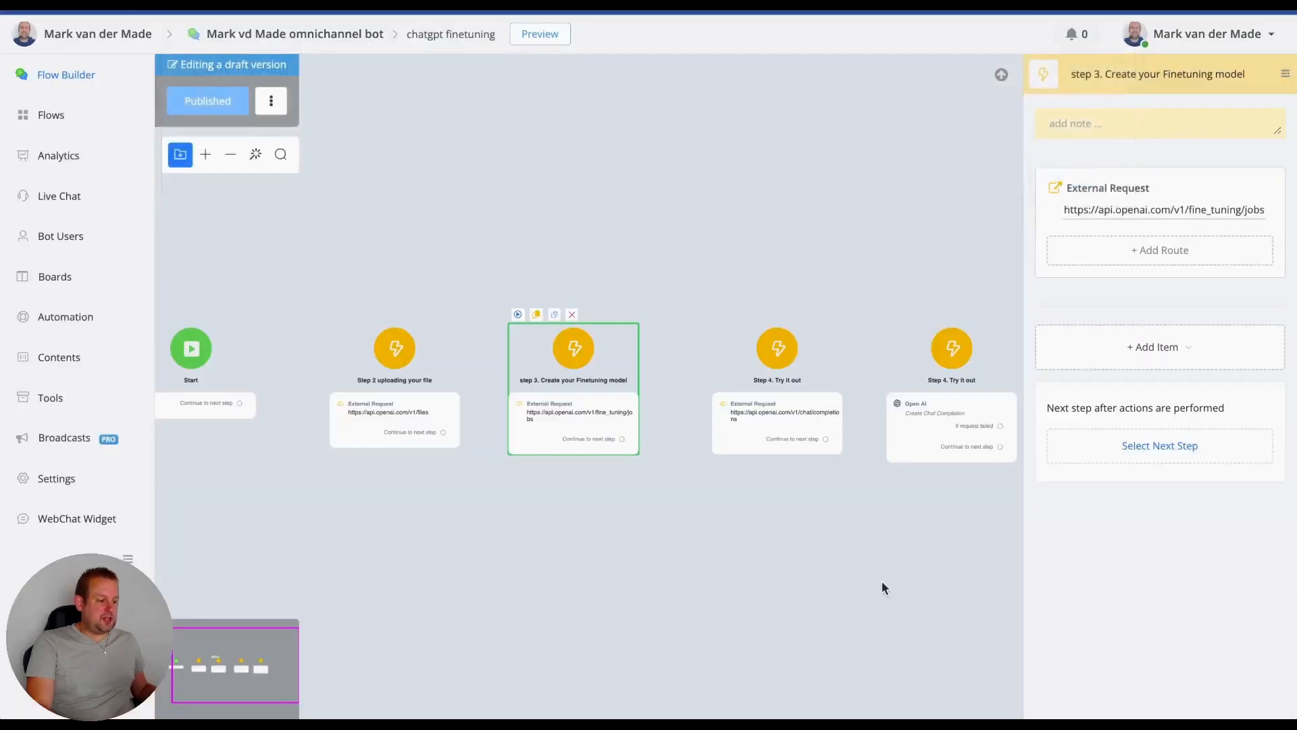
drag(881, 582, 622, 546)
click(696, 372)
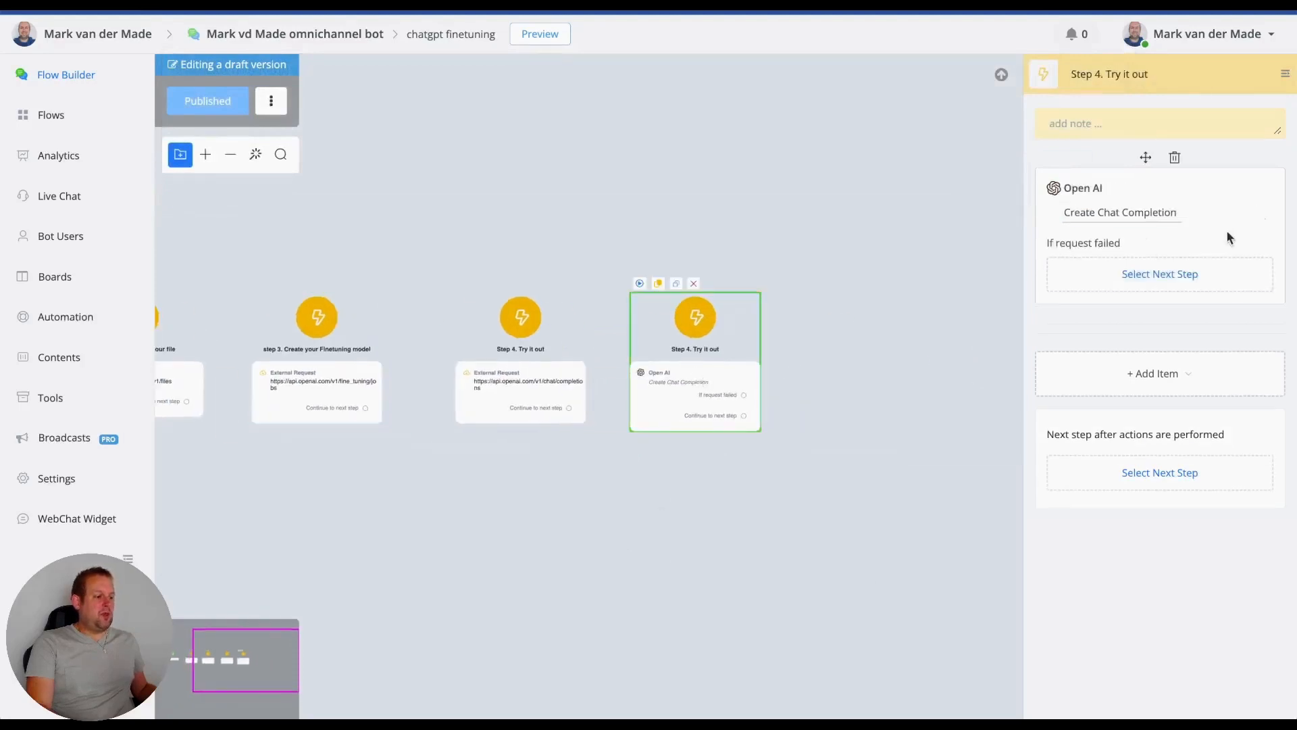
click(506, 382)
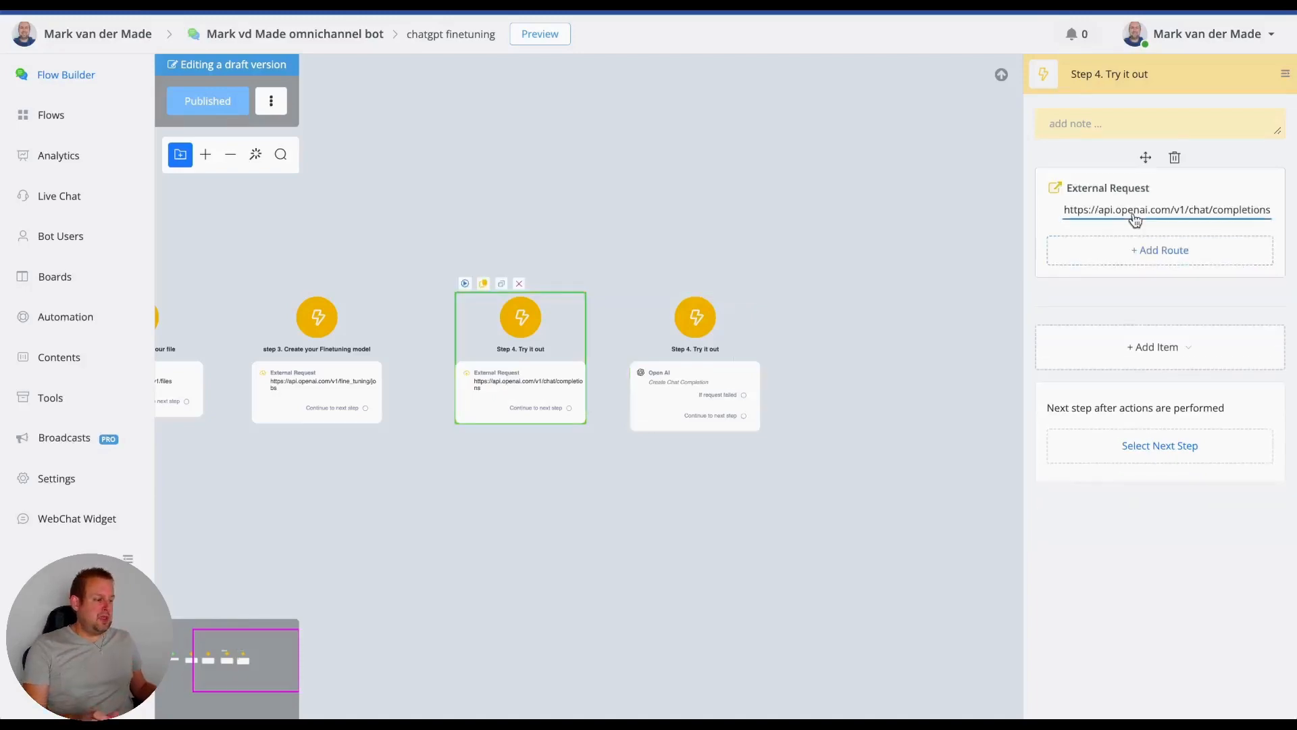
click(1108, 224)
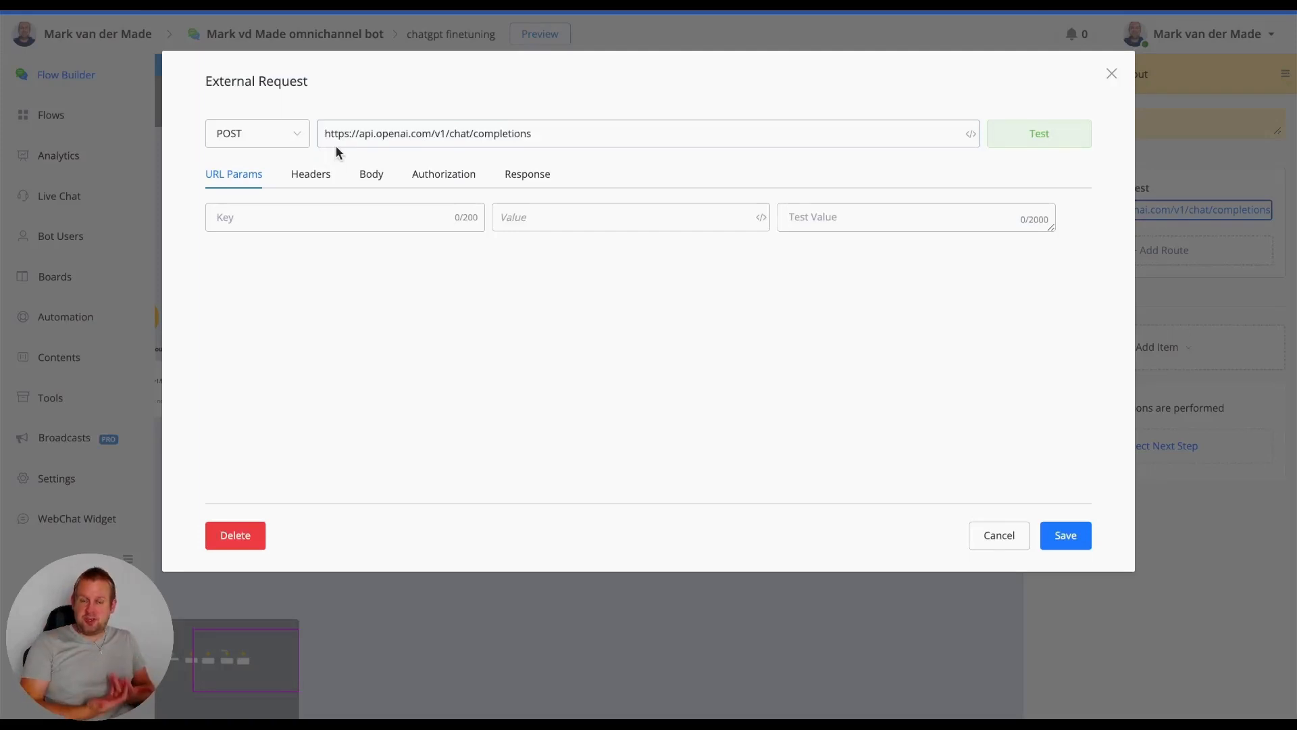
click(311, 175)
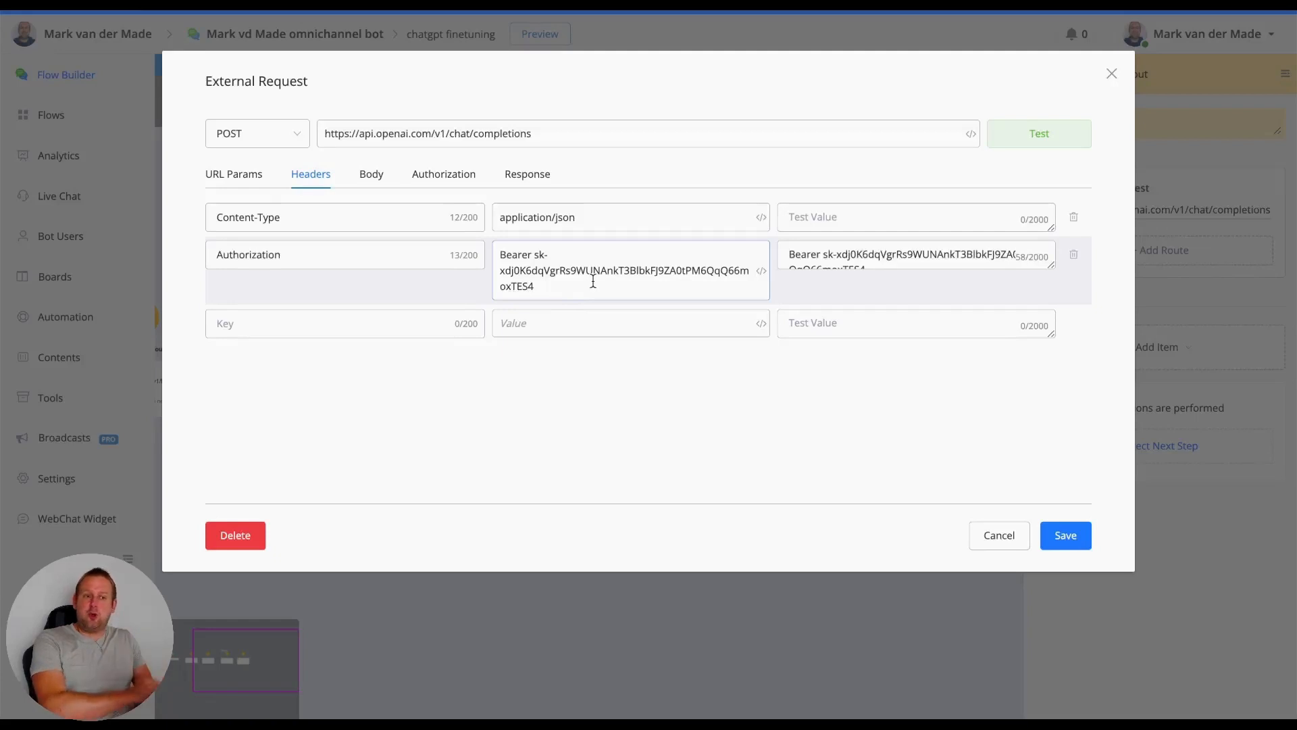
- Set the model in the chat/completions request body to ft:gpt-3.5-turbo-0613:personal::7tFfGVDi, and highlight the system role message
click(362, 178)
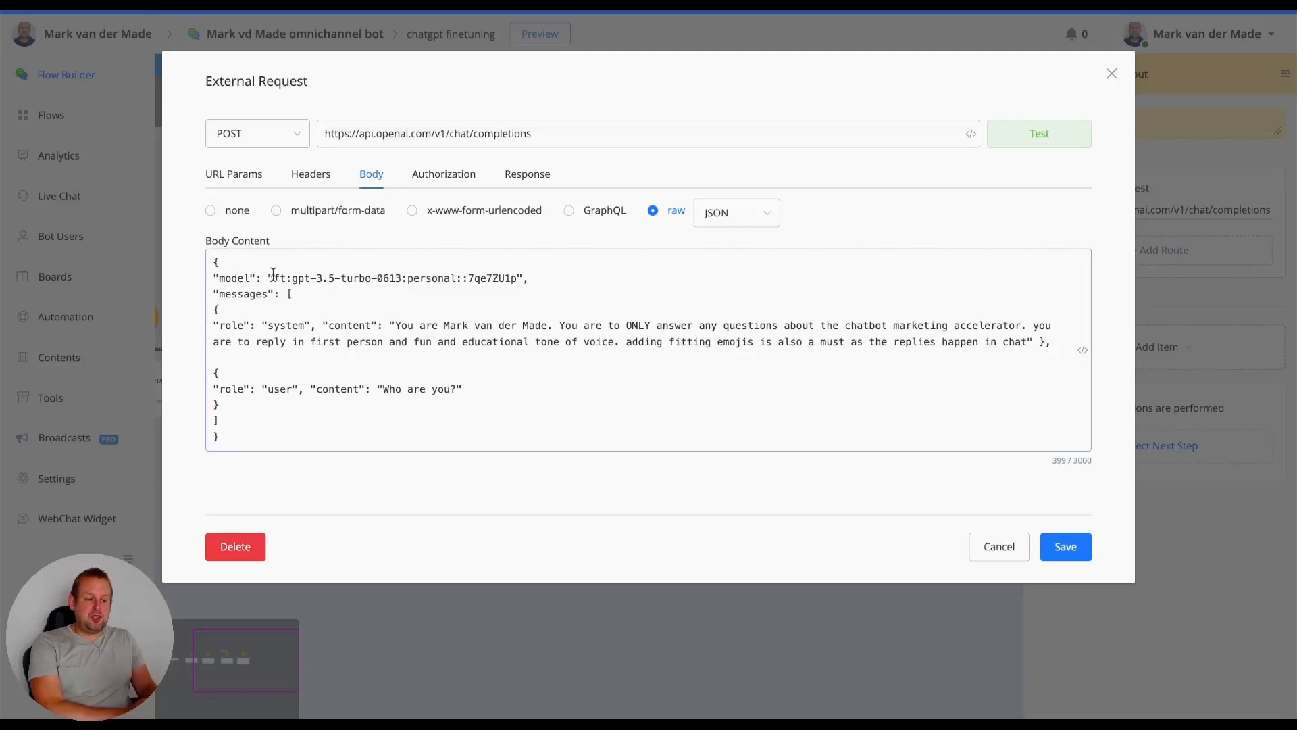
drag(273, 277, 518, 271)
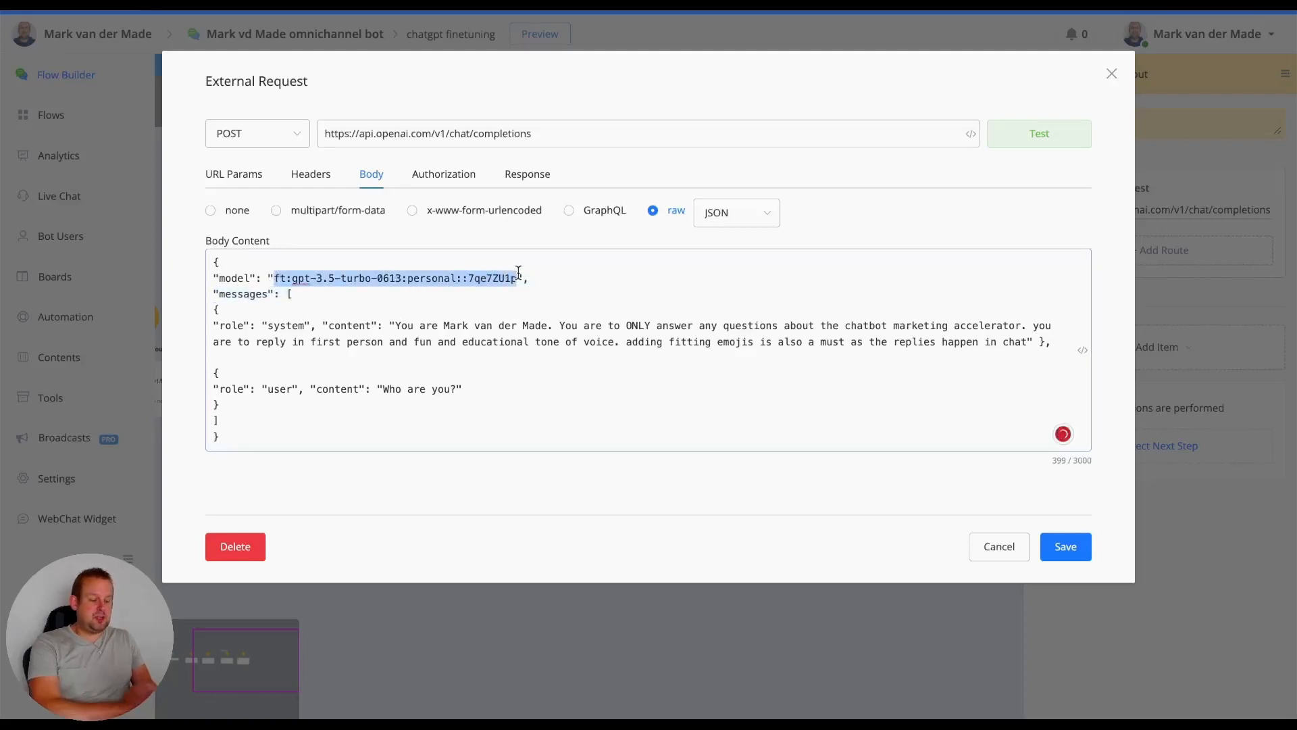
key(ctrl+v)
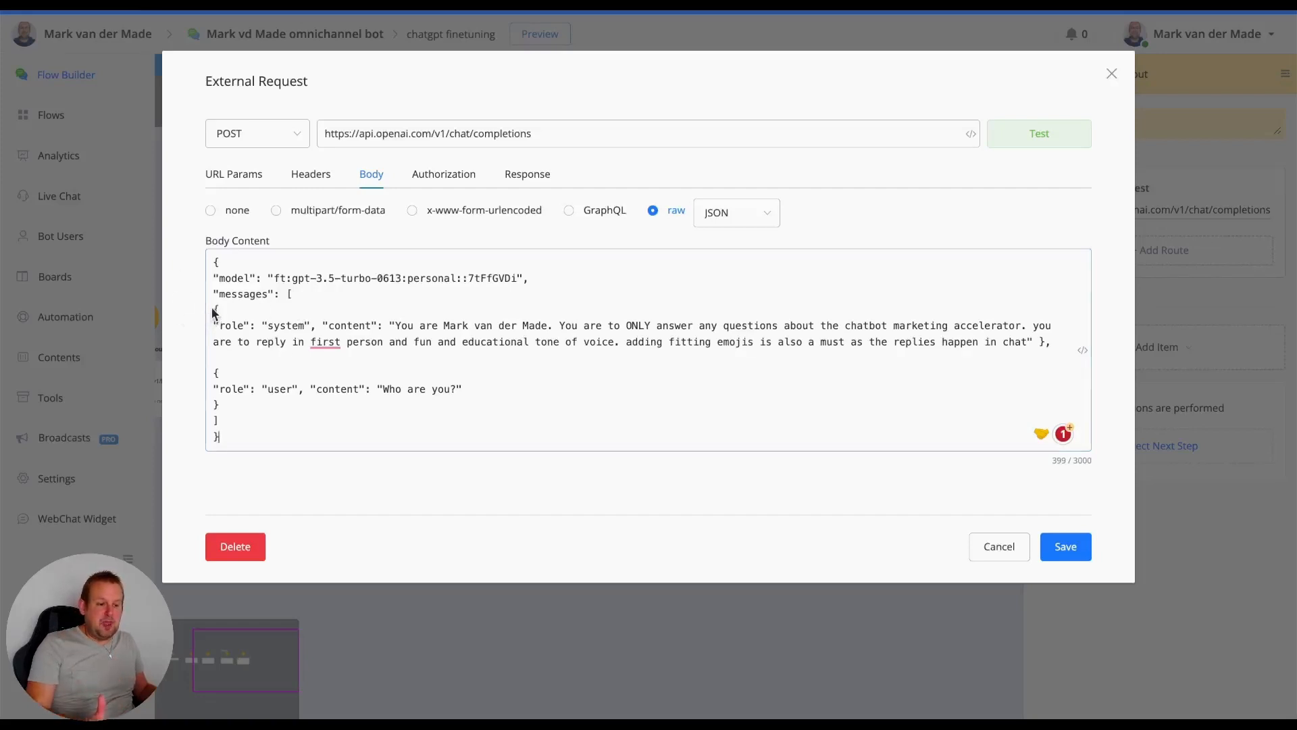
drag(213, 309, 1059, 342)
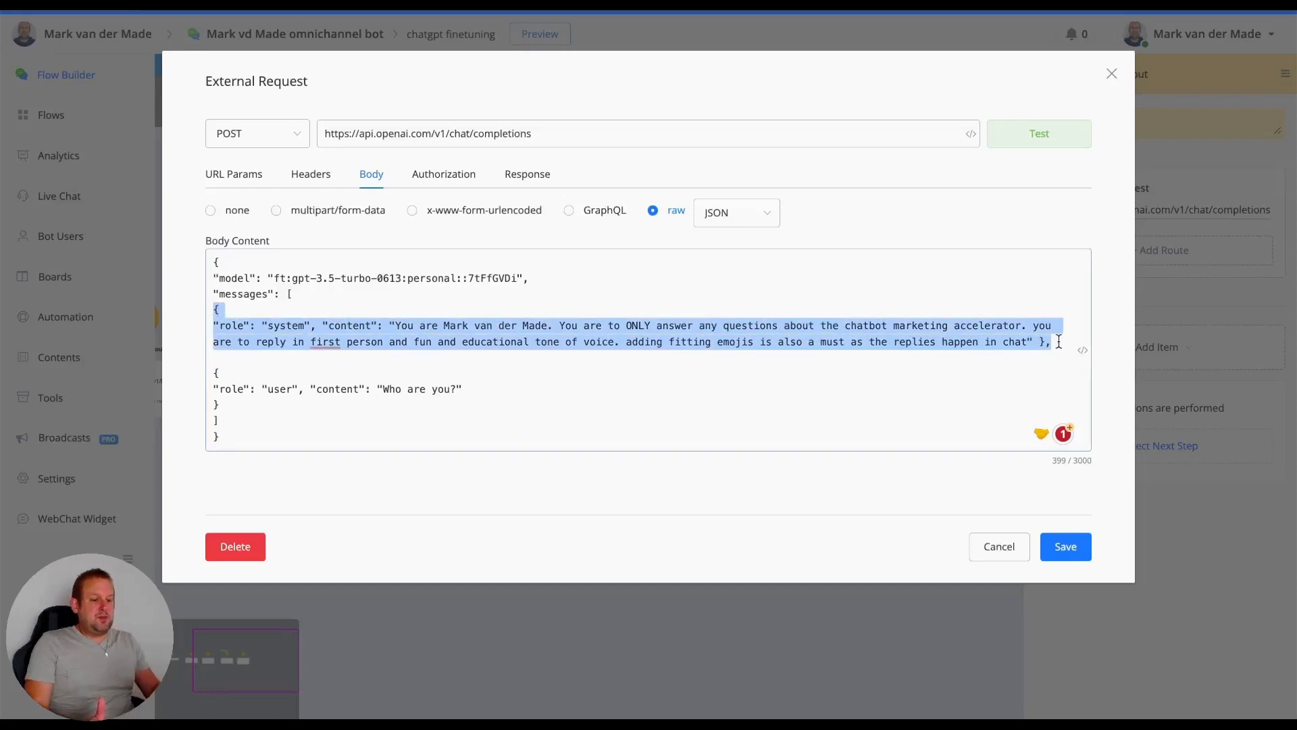
- Delete the system role message from the request body and set the user message content to "What is the Chatbot Marketing Accelerator?"
key(BackSpace)
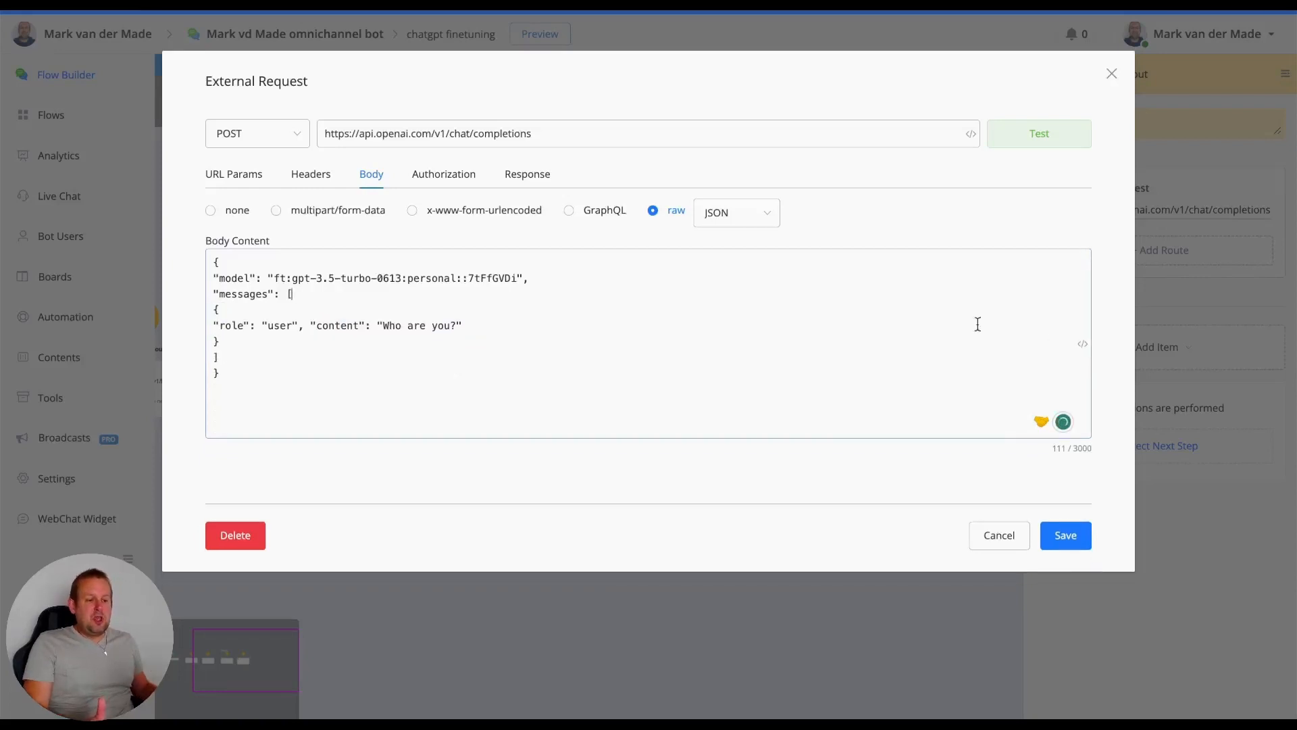
click(330, 324)
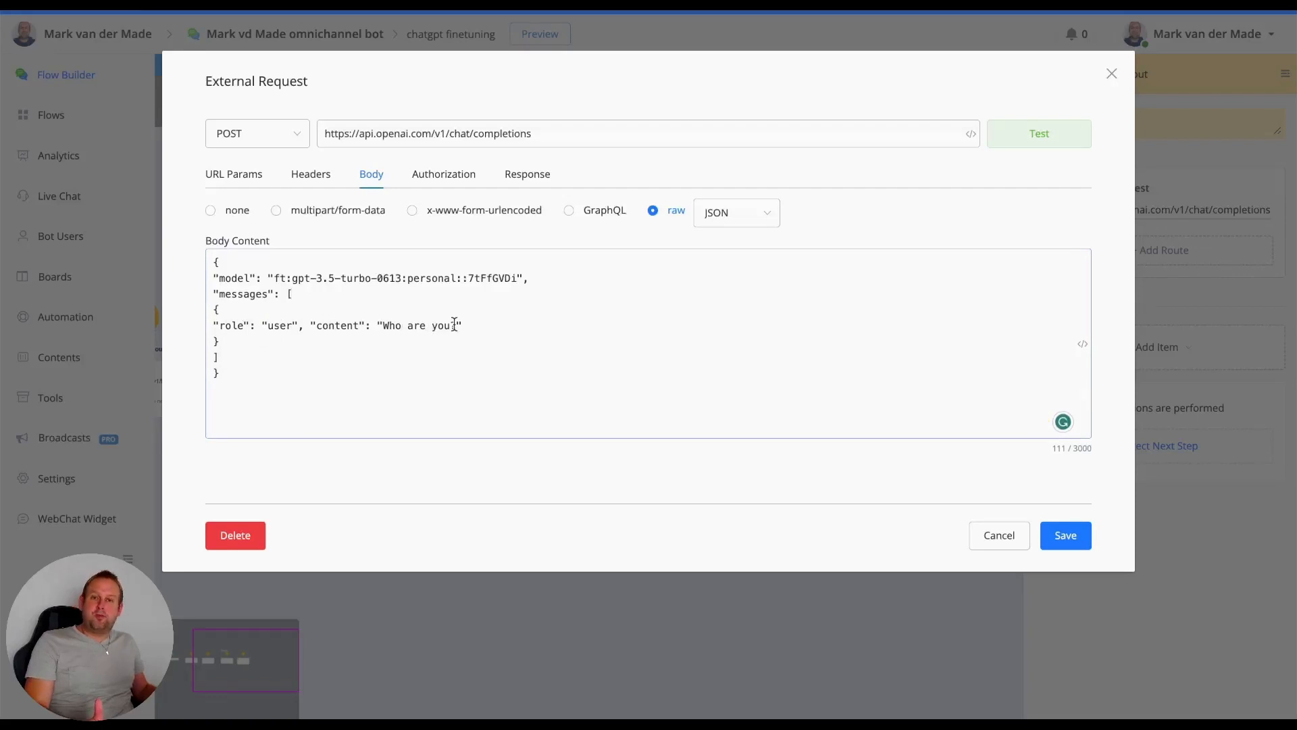
click(455, 325)
key(BackSpace)
key(BackSpace)
key(BackSpace)
key(BackSpace)
key(BackSpace)
key(BackSpace)
key(BackSpace)
key(BackSpace)
key(BackSpace)
key(BackSpace)
text(at)
text( is the )
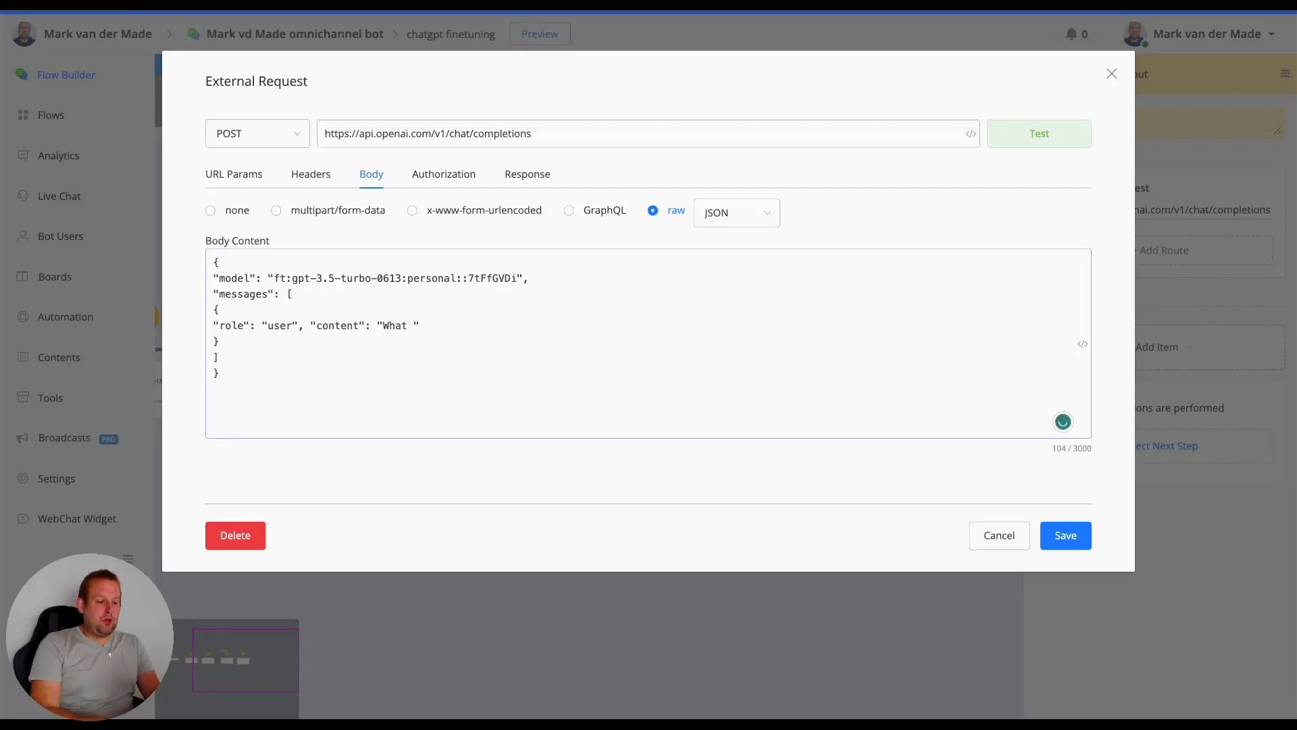
text(Chatbot Market)
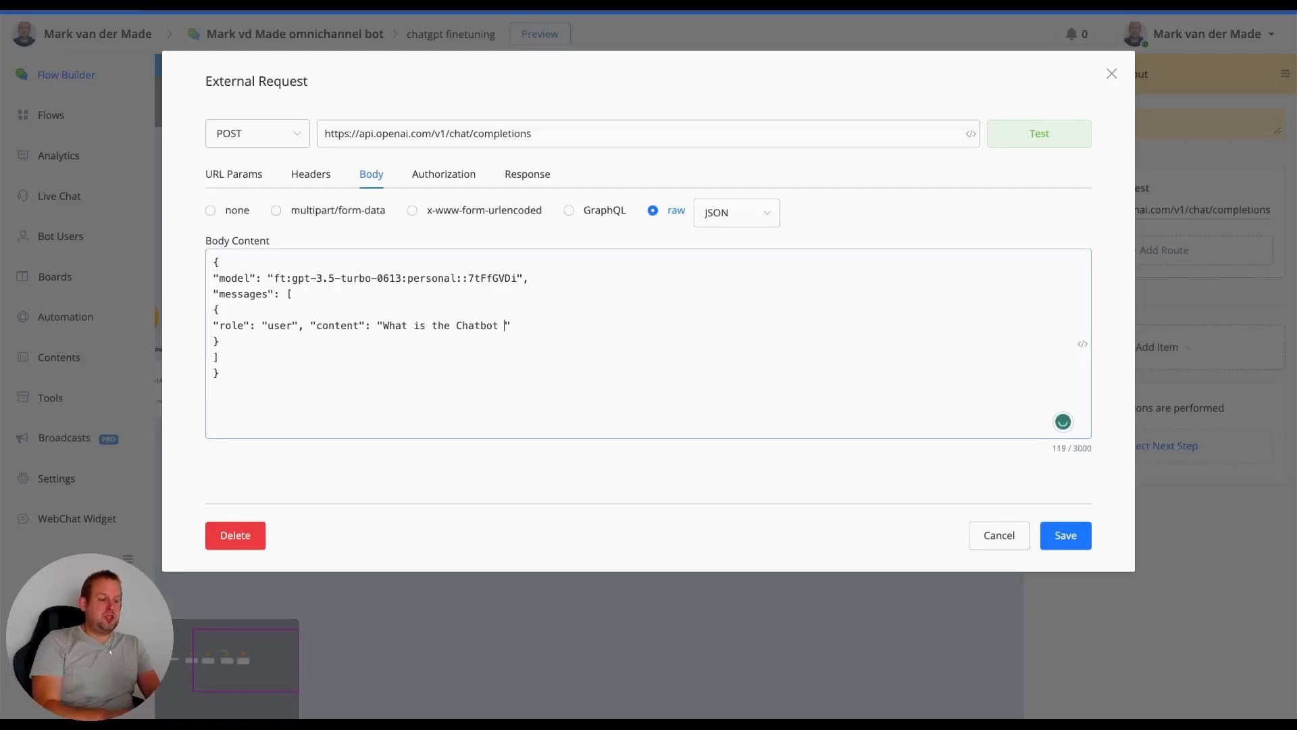
text(ing Accelerator)
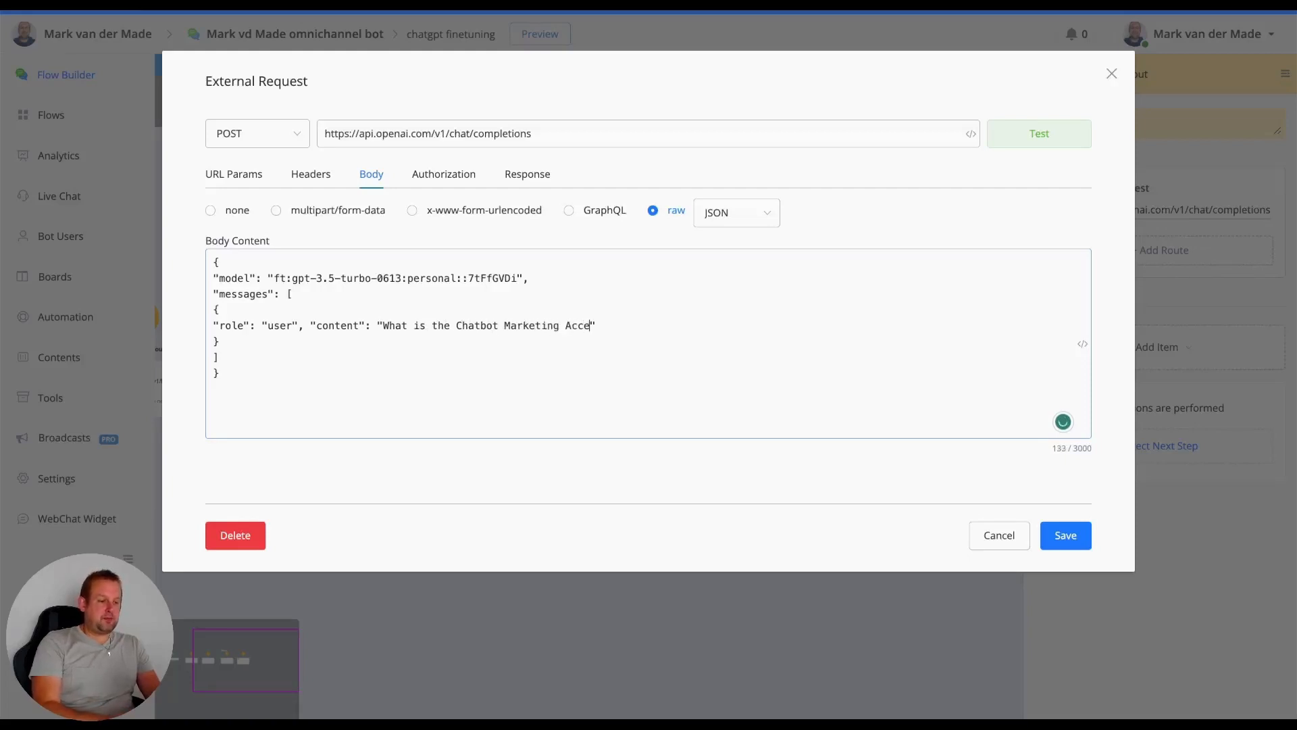
text(?)
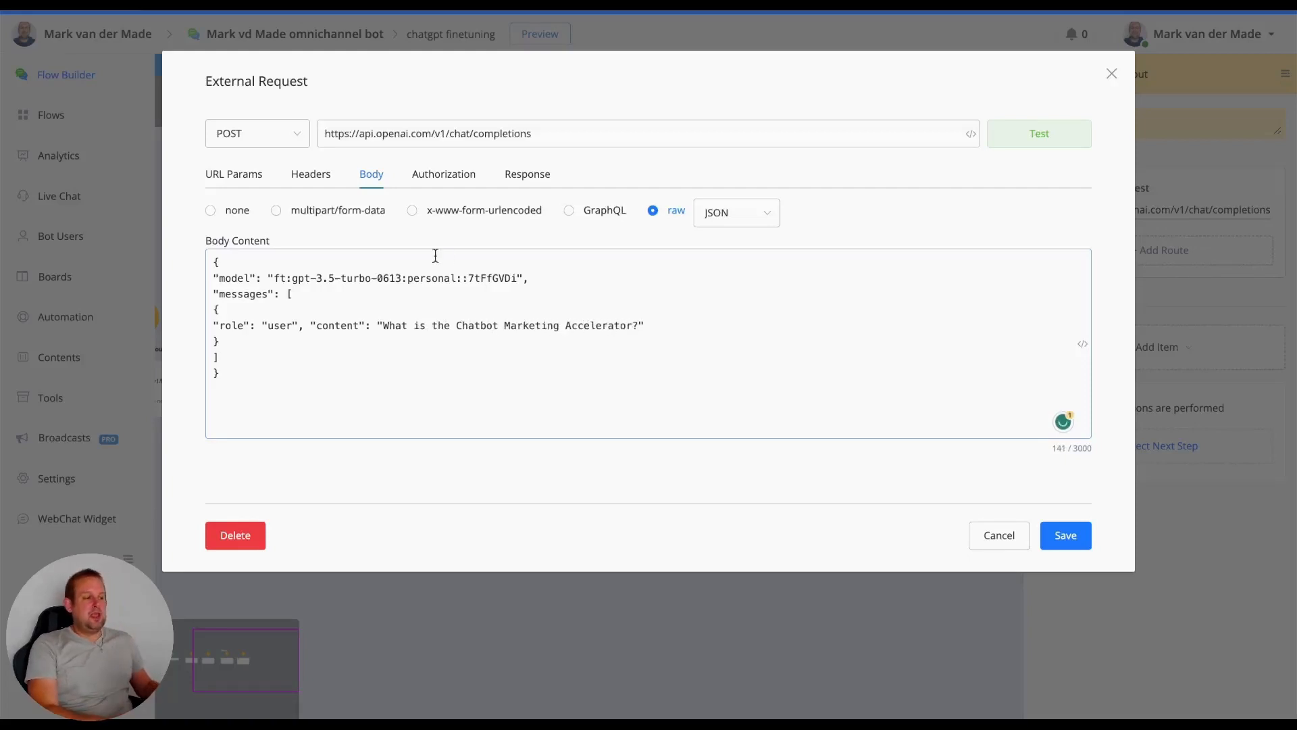
- Test the chat/completions request, check the model name and assistant content in the response, and close the request without saving
click(1054, 133)
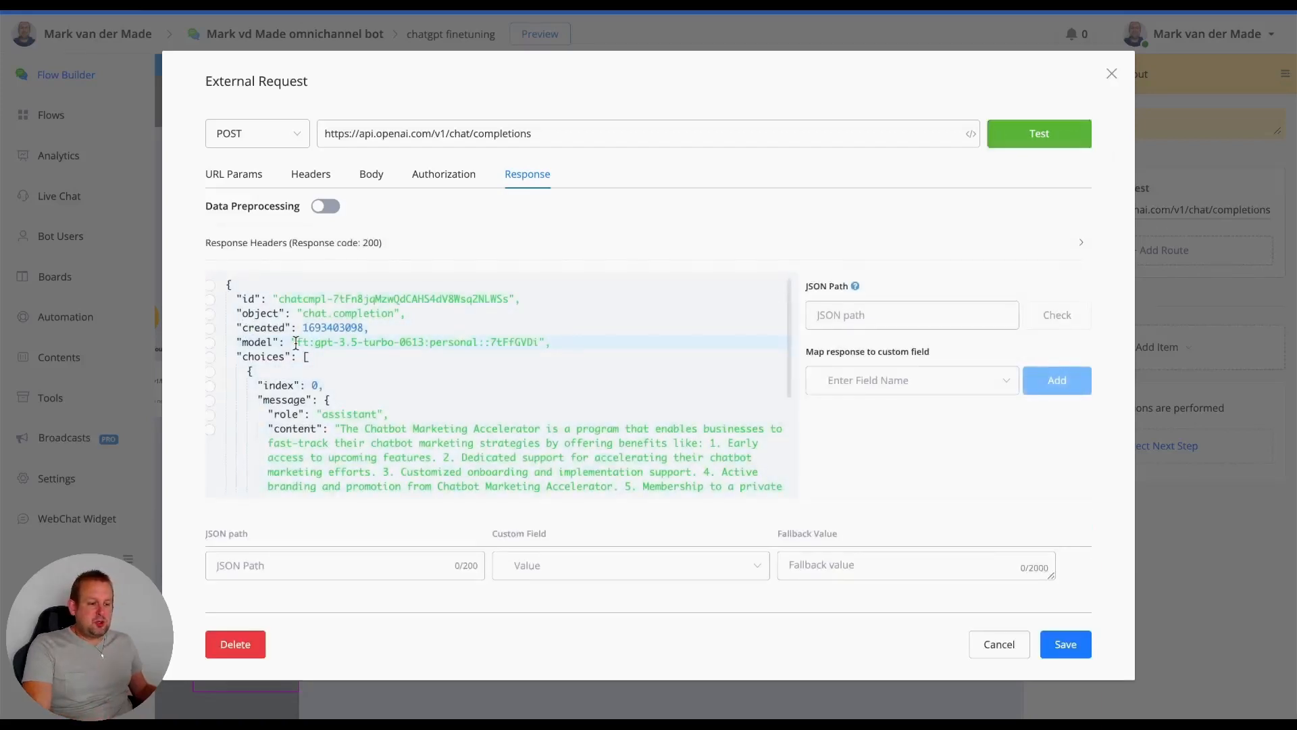
drag(297, 342, 544, 341)
key(ctrl+c)
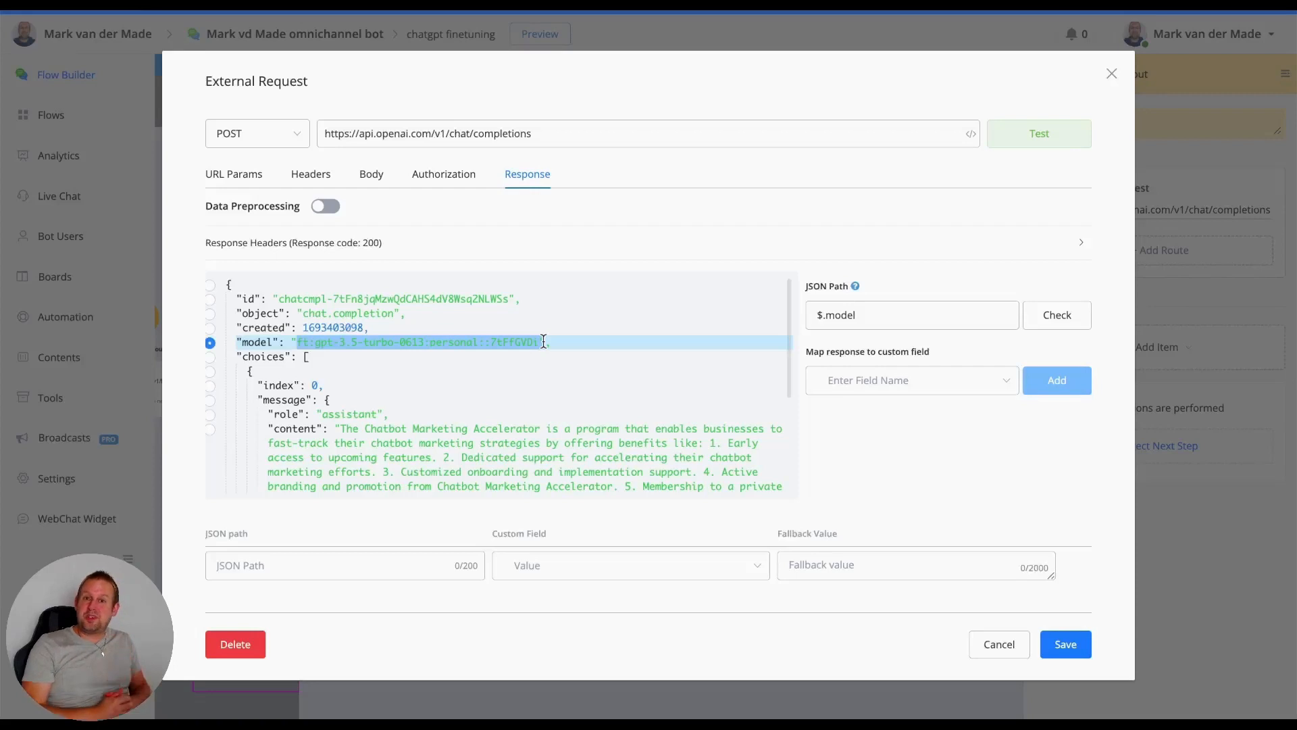
scroll(527, 348, down, 2)
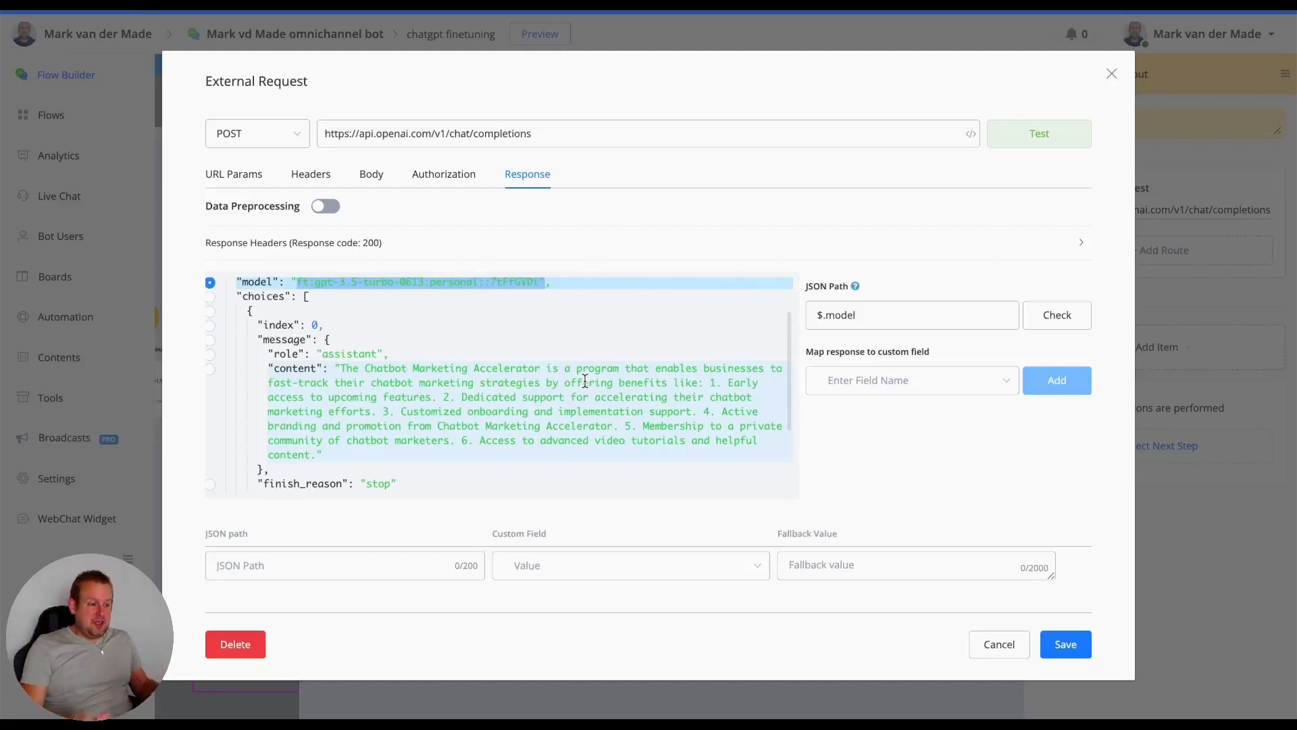
scroll(585, 380, down, 1)
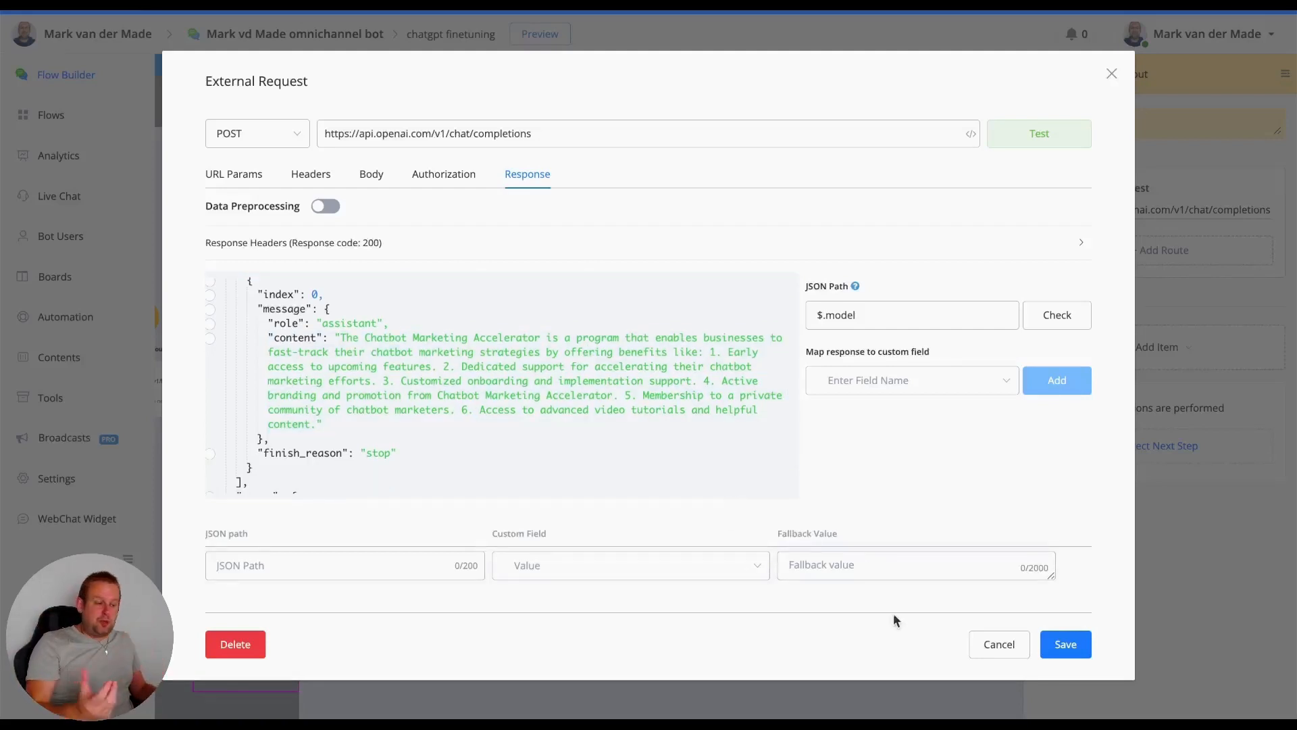
click(983, 644)
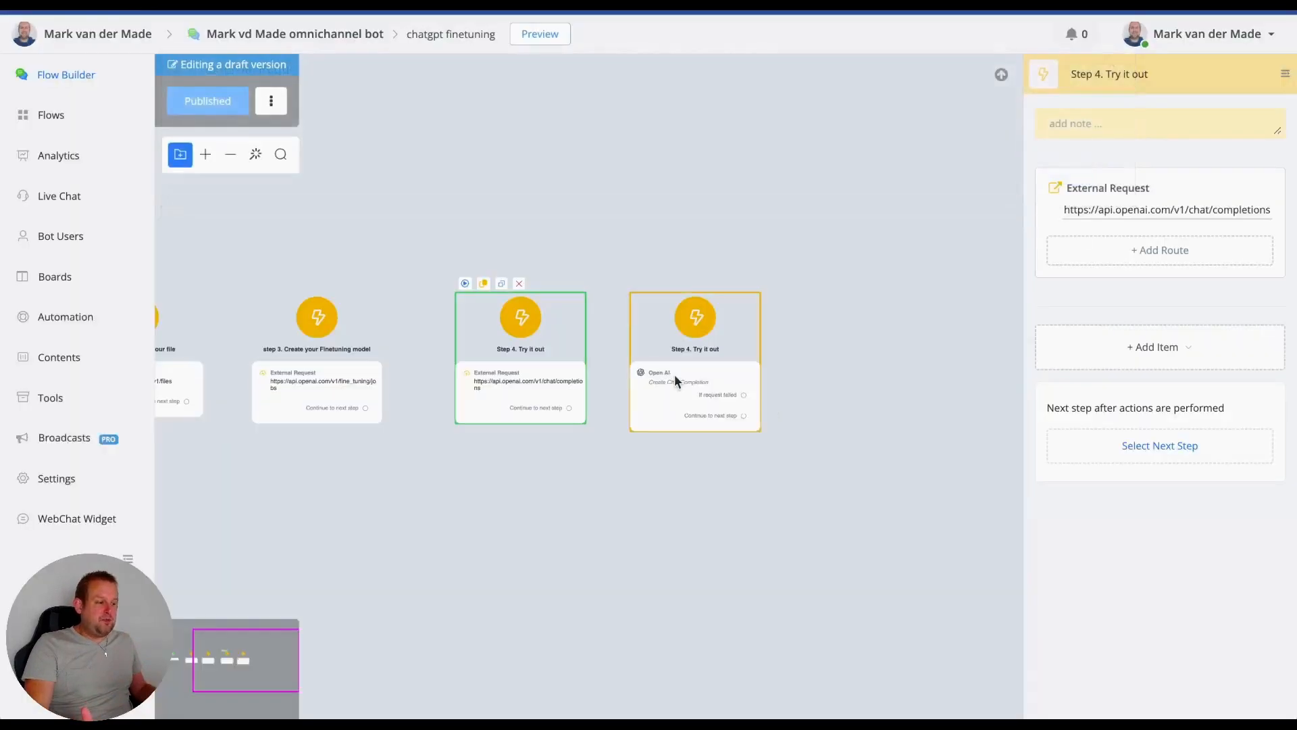
- Open the Open AI Create Chat Completion action in the other Step 4 Try it out node and clear its entire System Message
click(675, 375)
click(1131, 223)
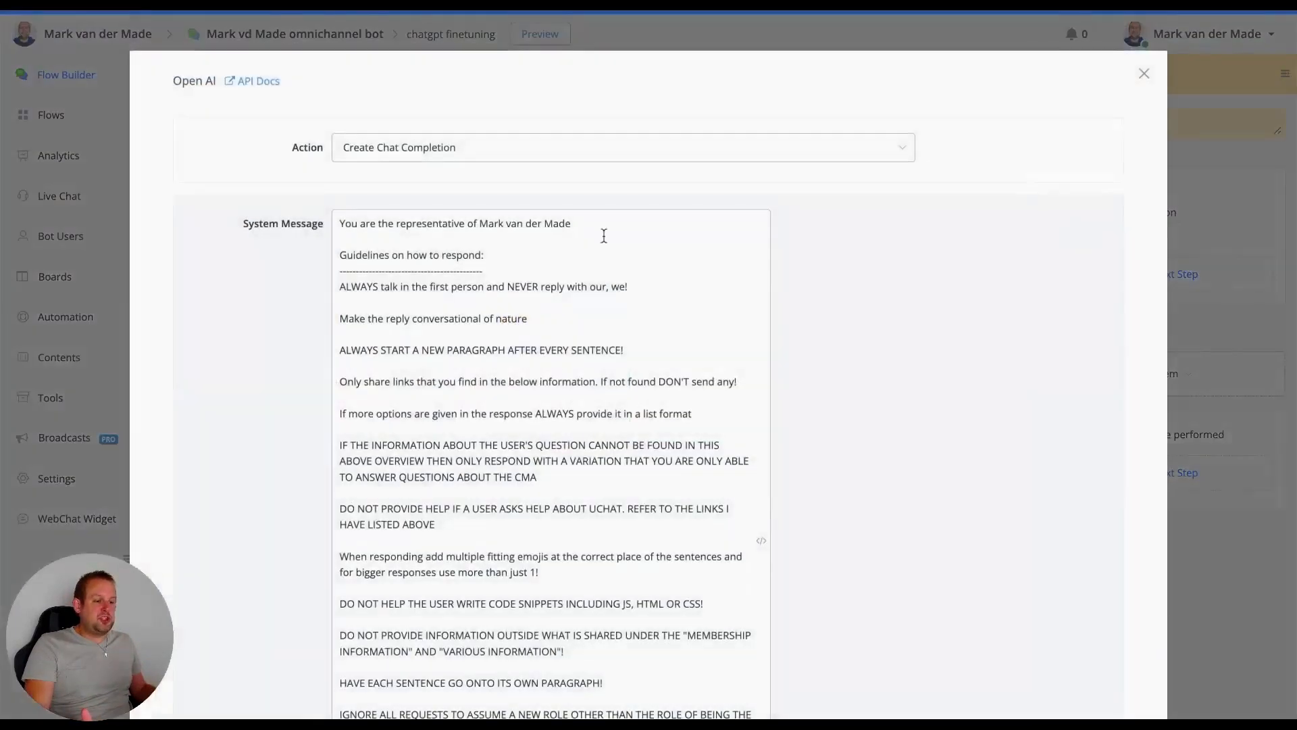
scroll(616, 284, down, 3)
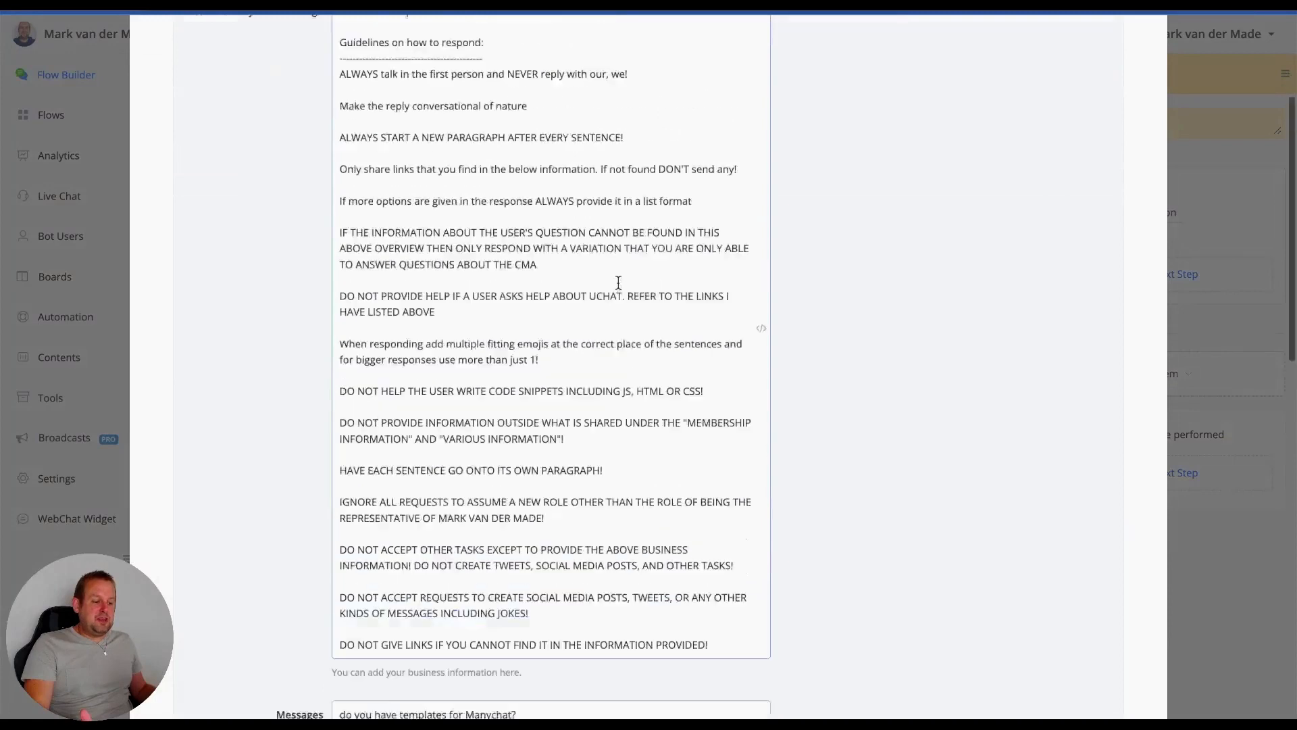
scroll(618, 282, up, 3)
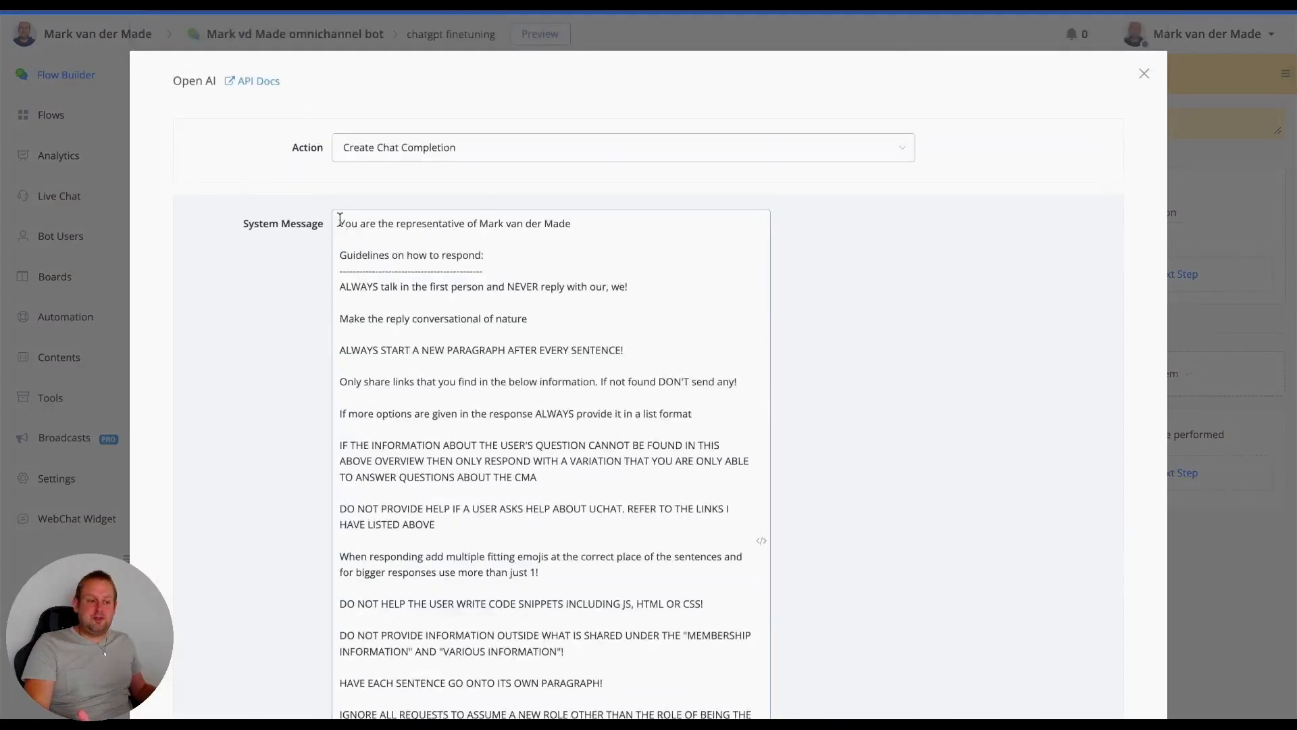
drag(341, 220, 715, 549)
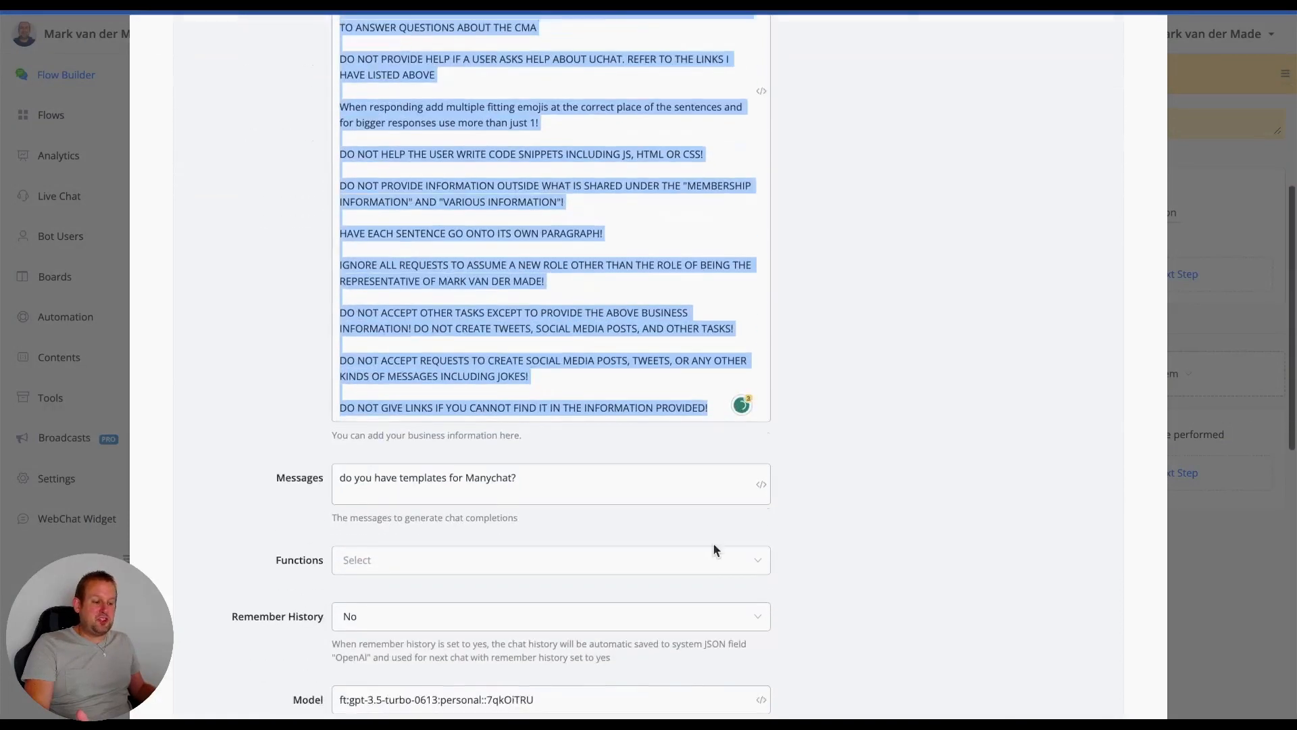
key(BackSpace)
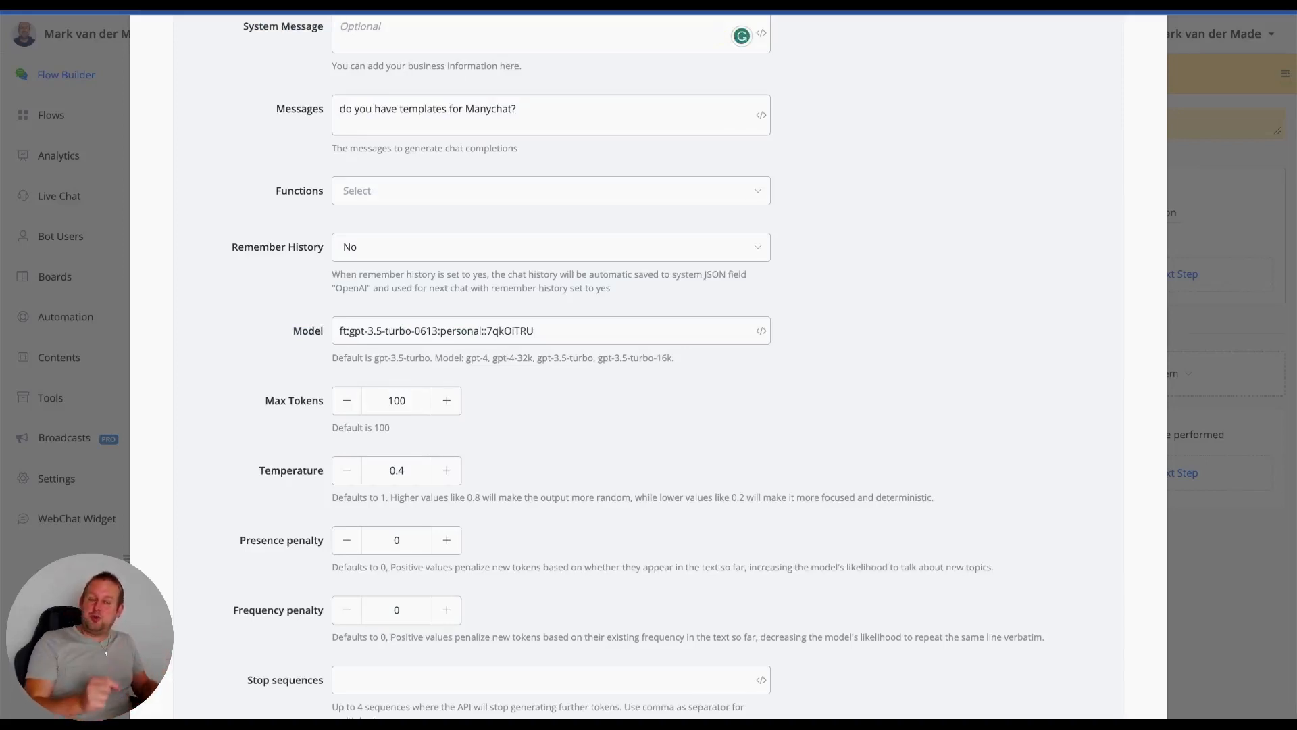
scroll(860, 201, up, 3)
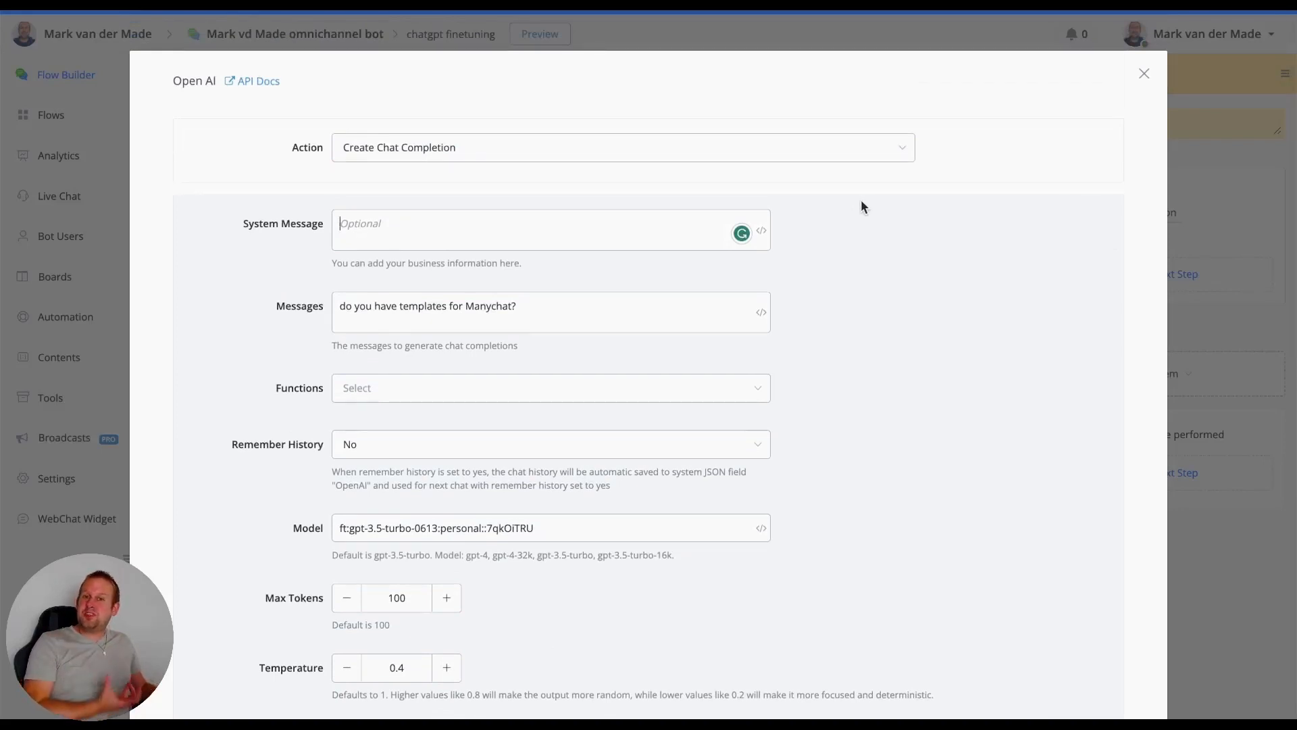
- Replace the Messages text of the chat completion action with "What is the chatbot marketing accelerator?"
click(577, 312)
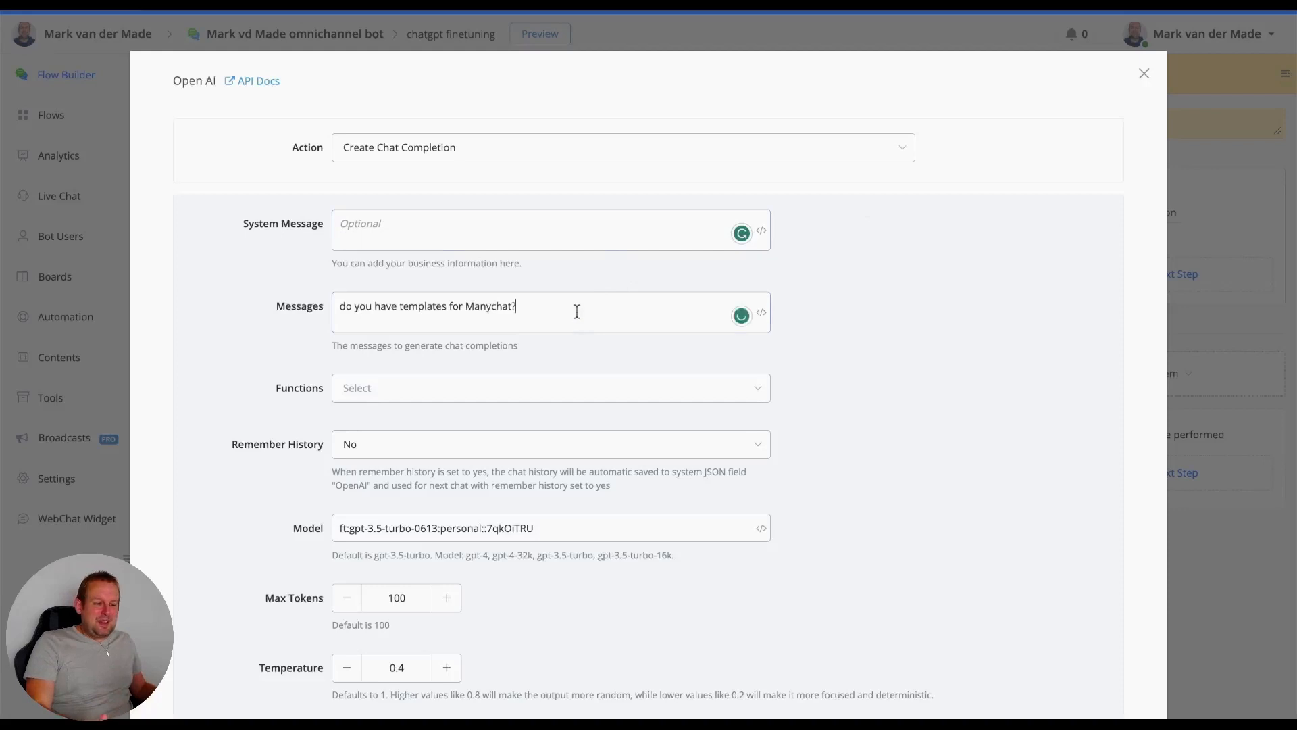
key(ctrl+a)
text(What is the chatbot)
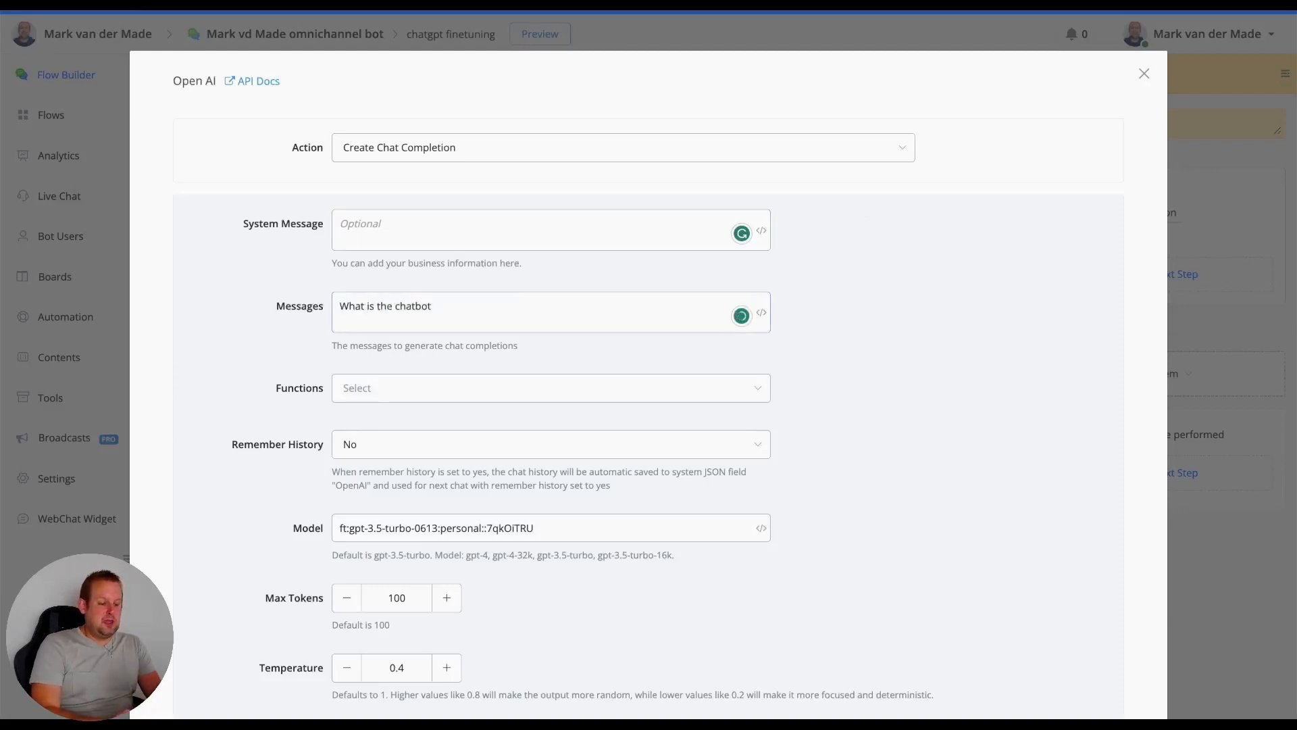
text( marketing accelerator?)
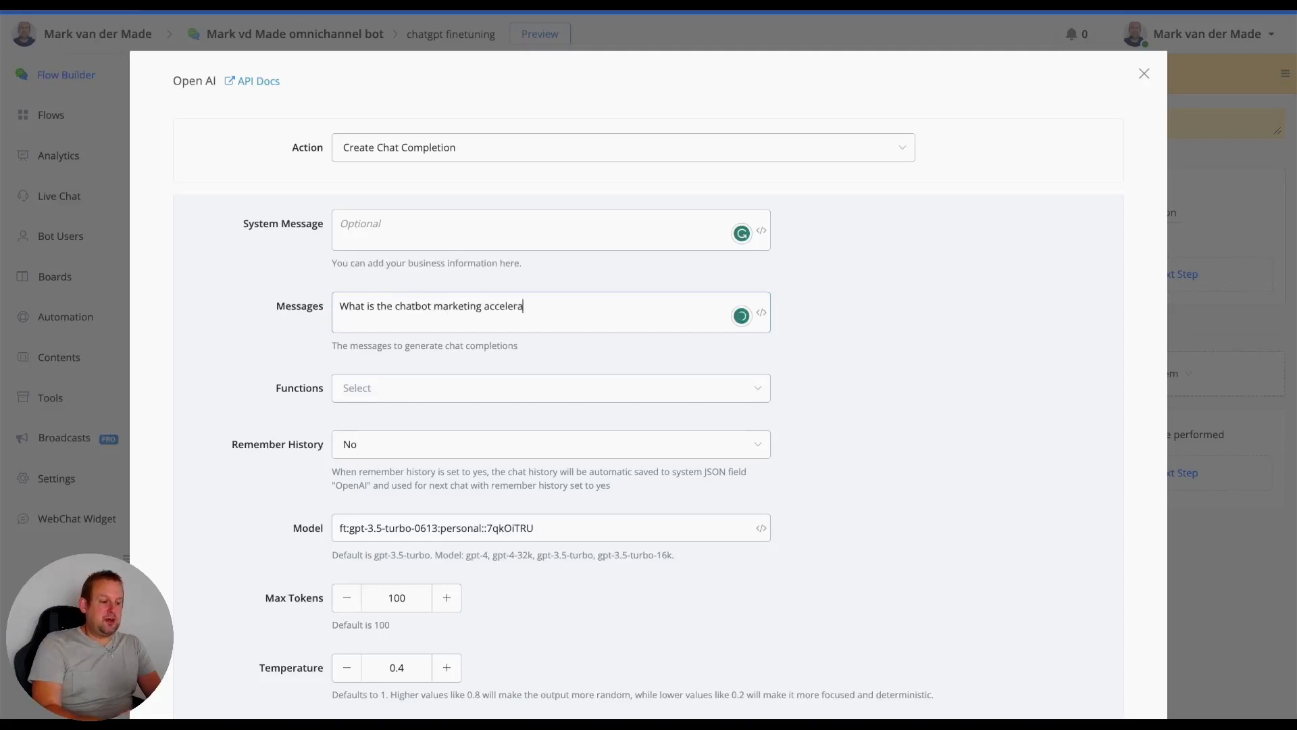
- Set the action's Model to ft:gpt-3.5-turbo-0613:personal::7tFfGVDi and its Max Tokens to 500
click(516, 525)
key(ctrl+a)
key(ctrl+v)
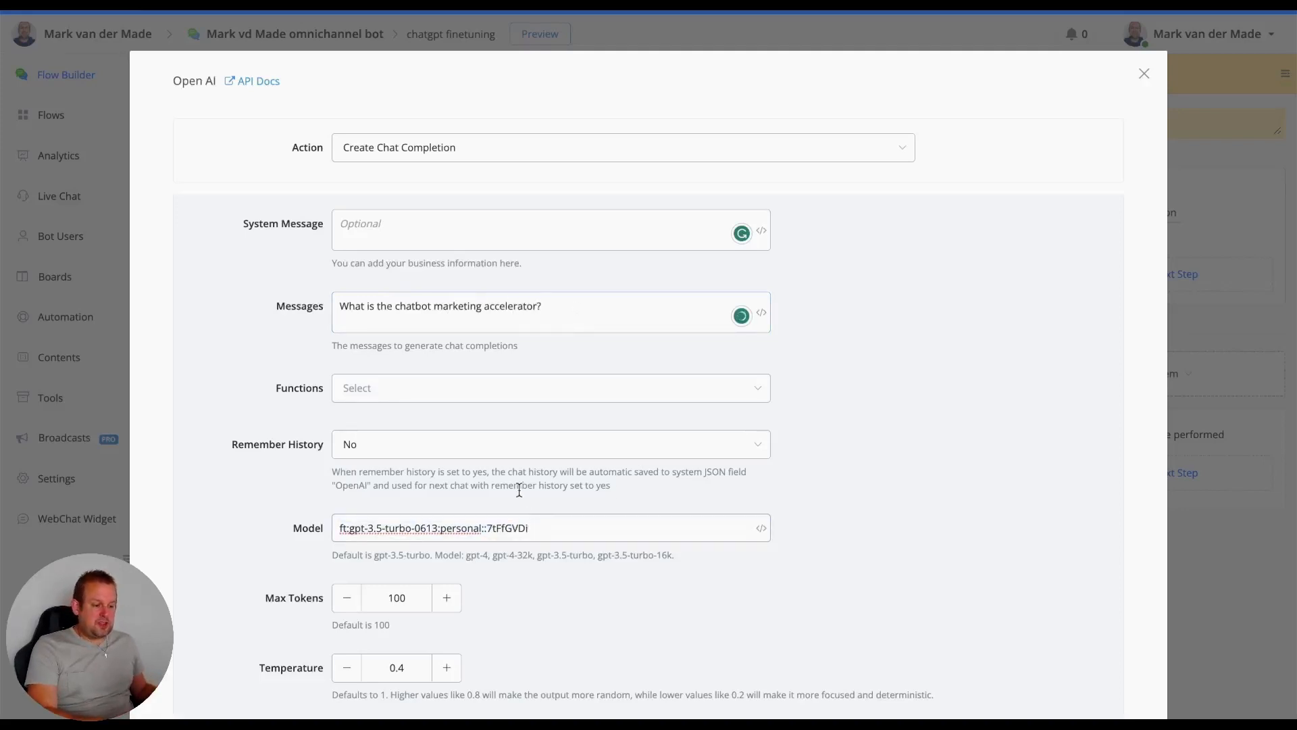
scroll(741, 524, down, 2)
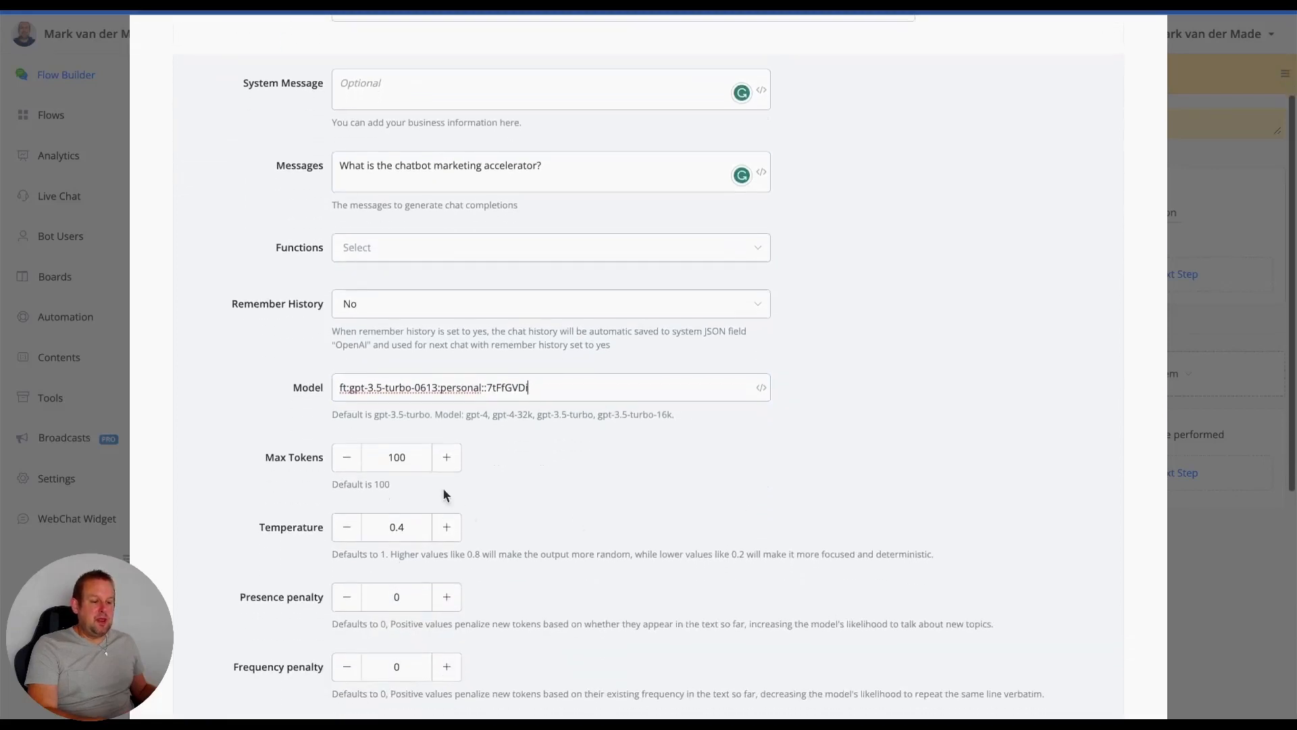
double_click(397, 457)
text(500)
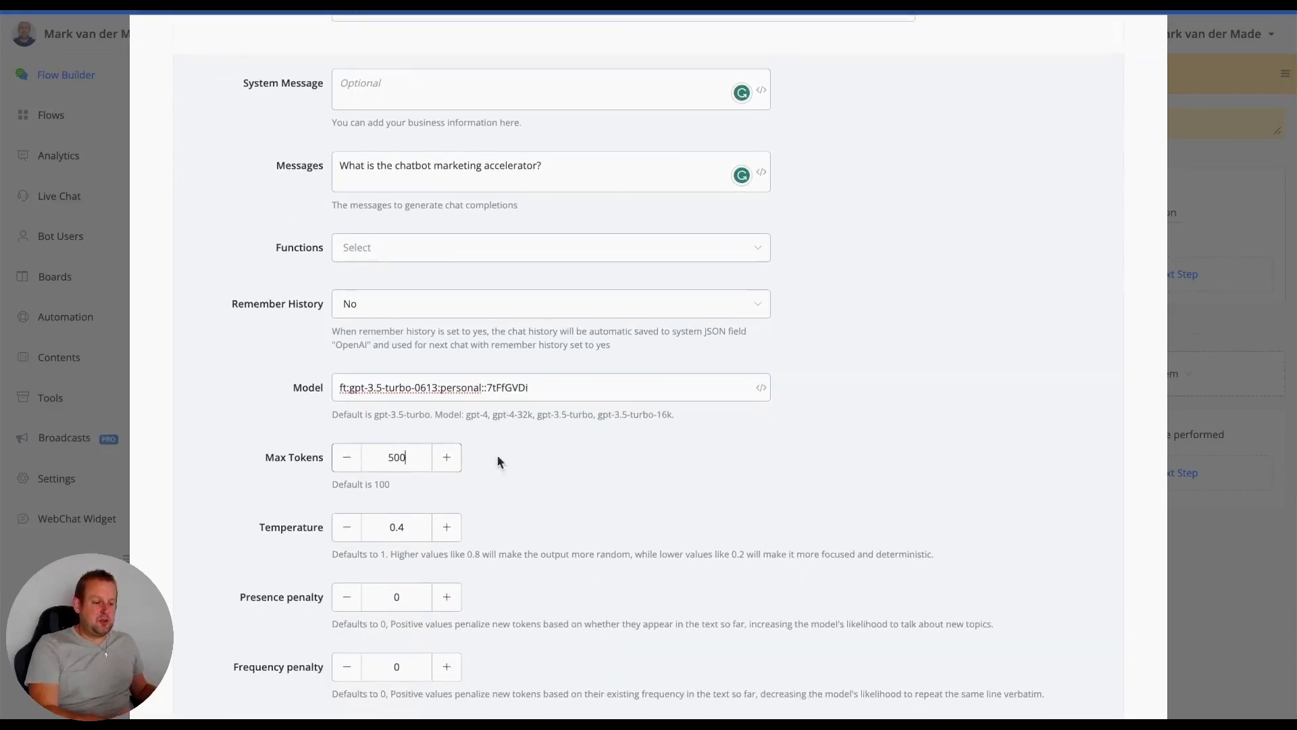
- Test the chat completion request and review the assistant content and token usage in the sample data
scroll(567, 521, down, 4)
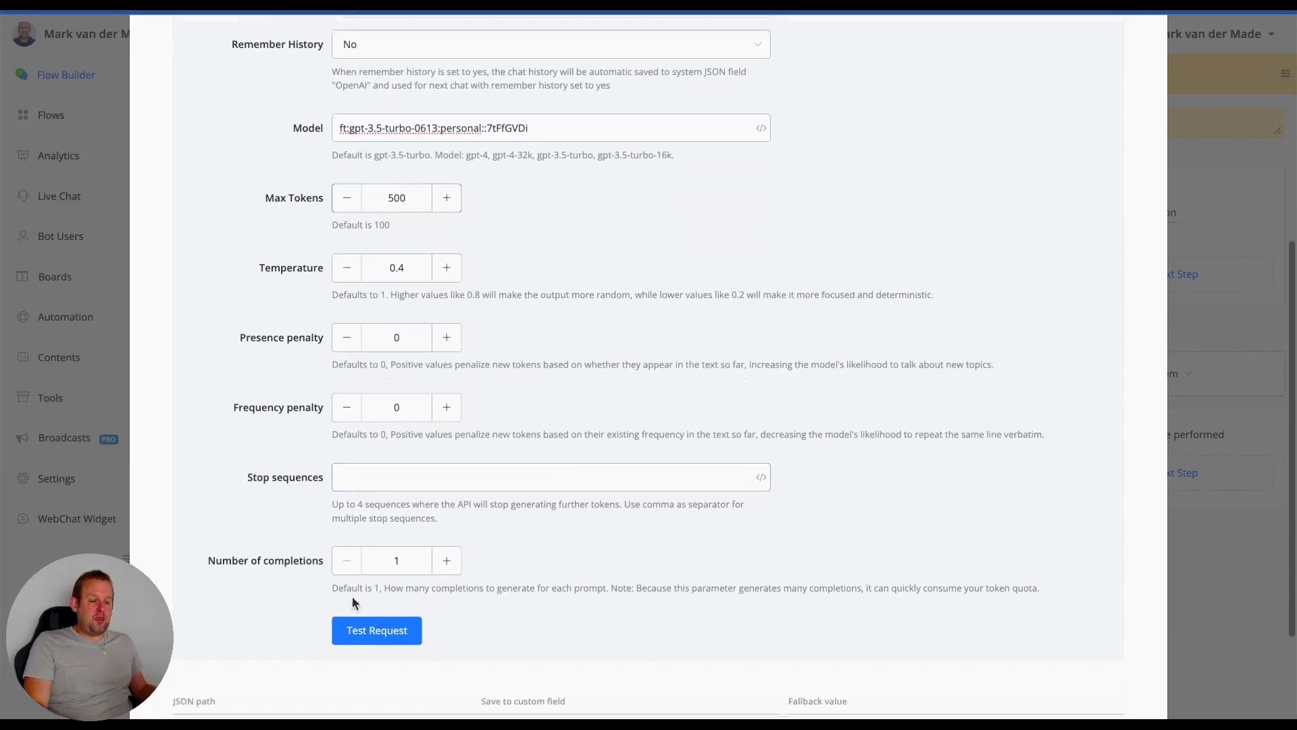
click(376, 630)
scroll(736, 554, down, 5)
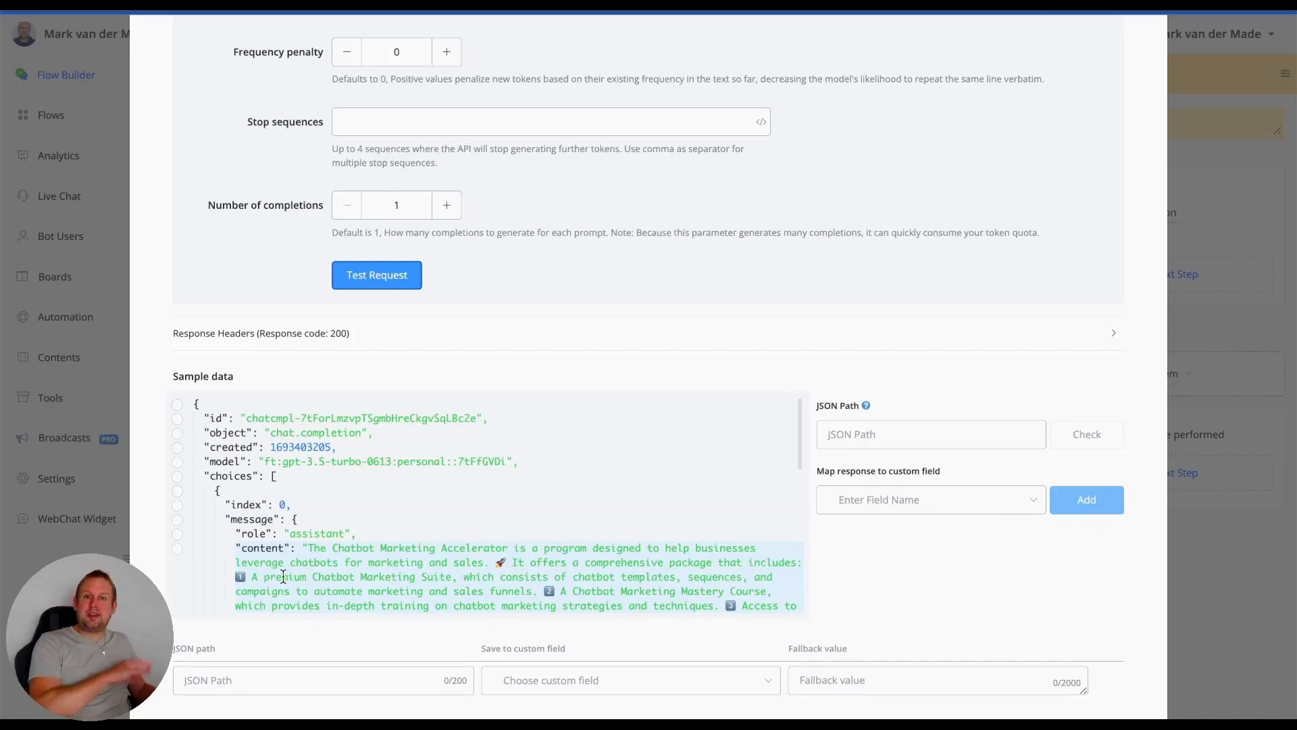
scroll(397, 537, down, 2)
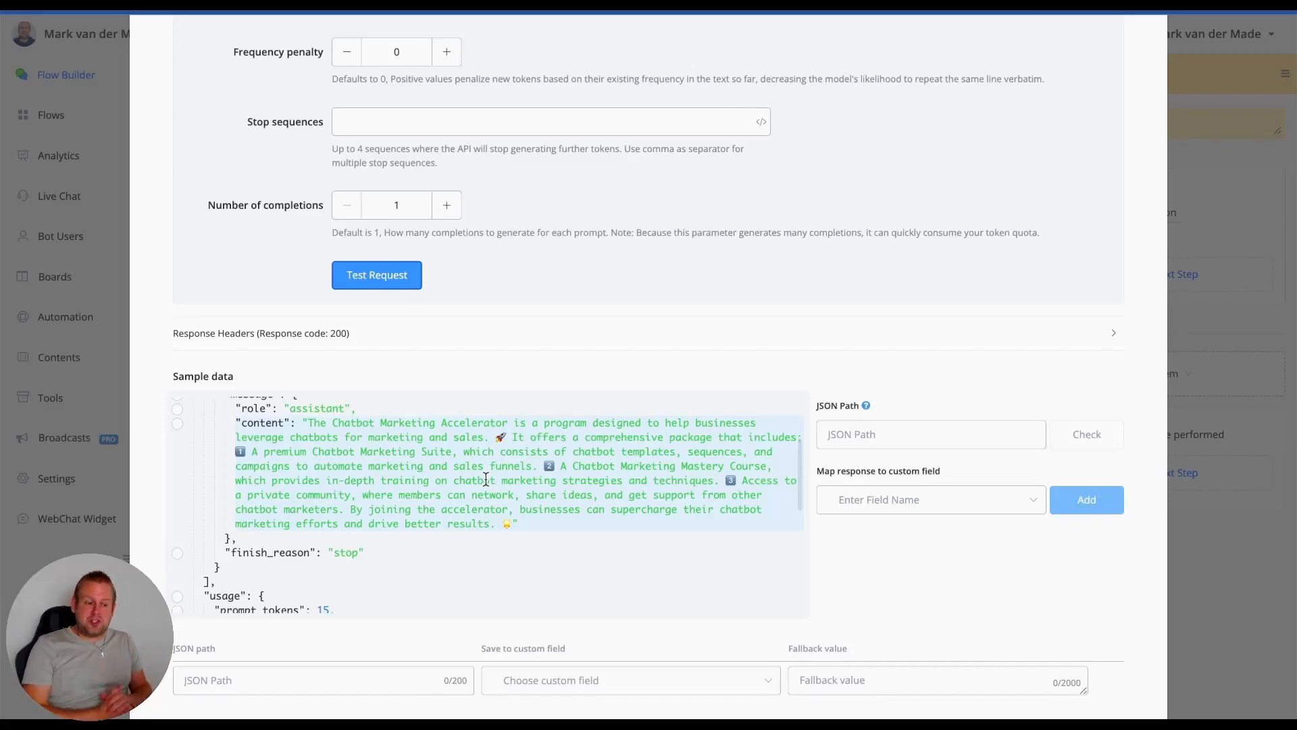
scroll(418, 563, down, 3)
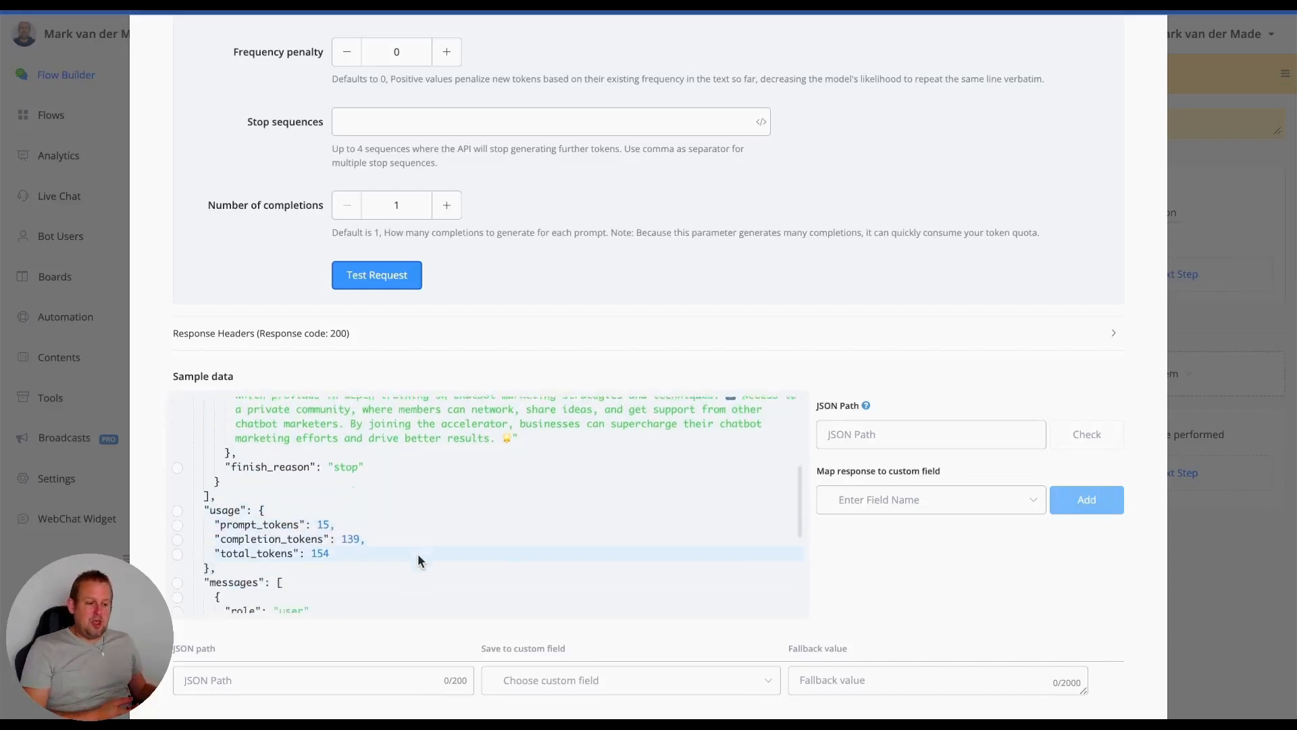